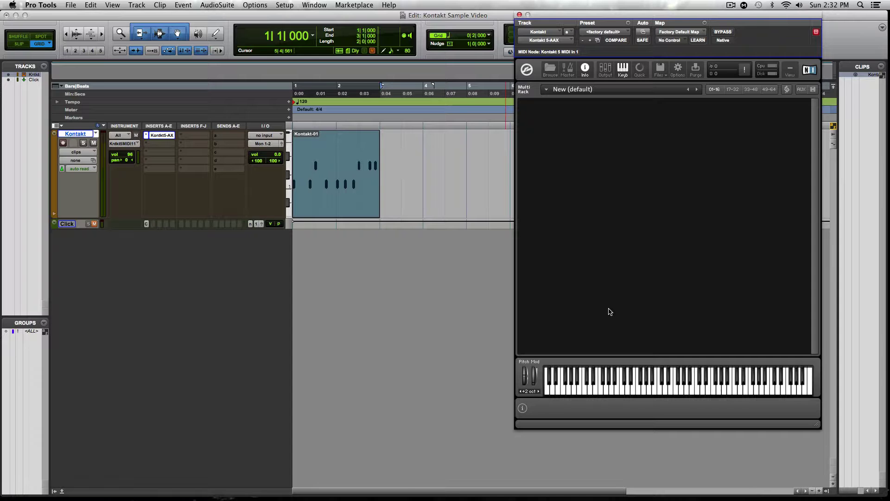
- Bring up Finder's WAV folder and select the first TMKD06 Lethal kick sample
mouse_move(194, 498)
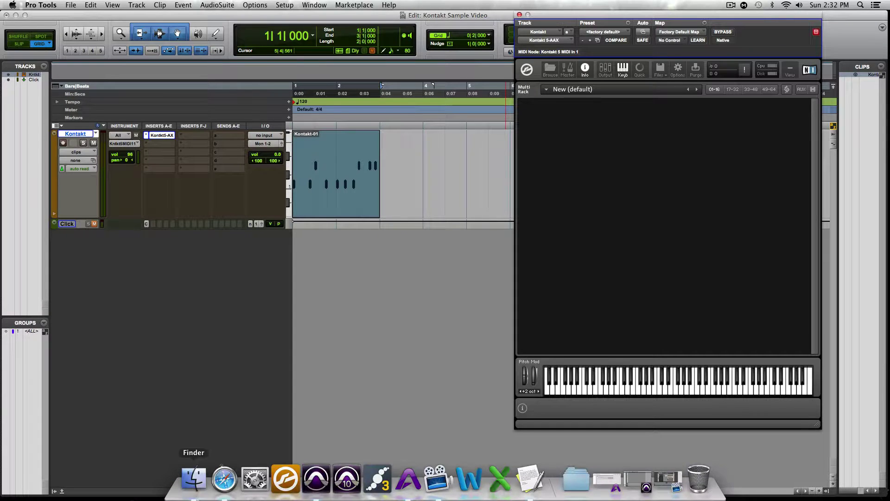
left_click(201, 482)
left_click(235, 46)
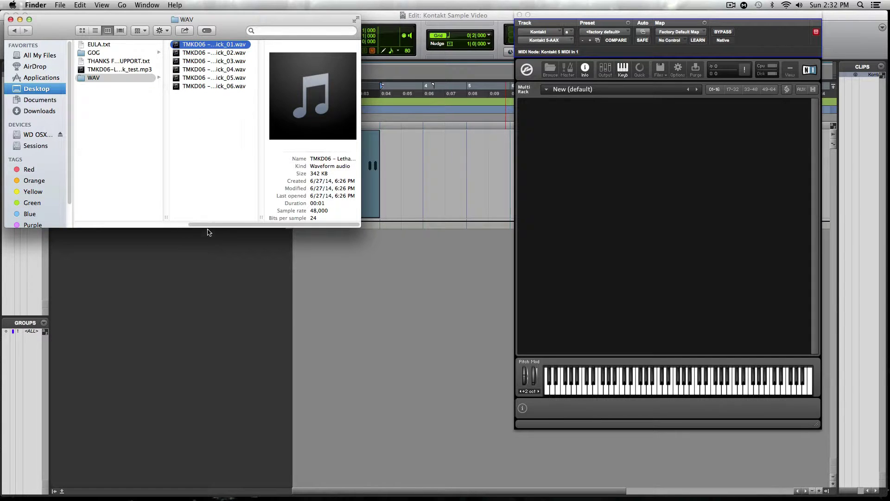
scroll(207, 229, "left", 6)
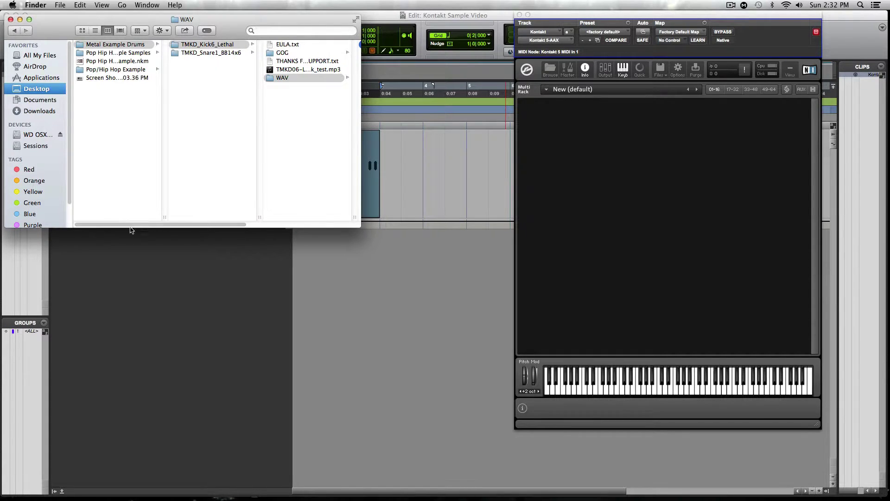
scroll(189, 227, "right", 5)
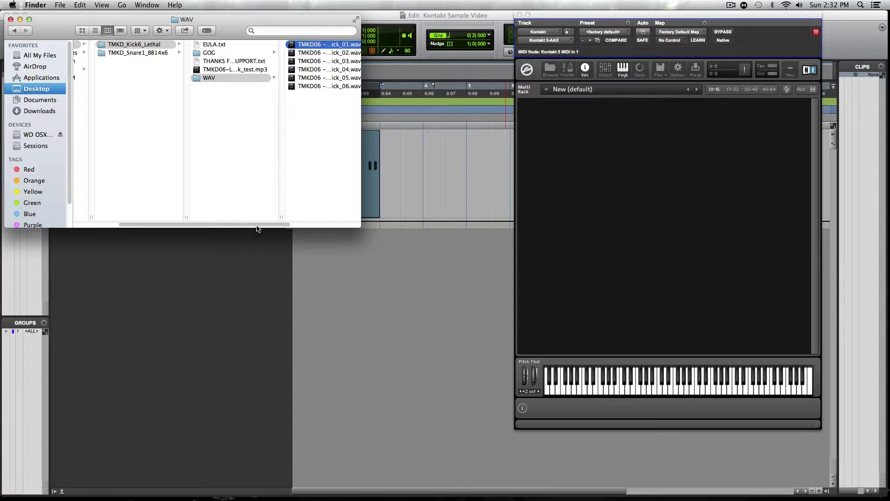
left_click_drag(257, 228, 327, 229)
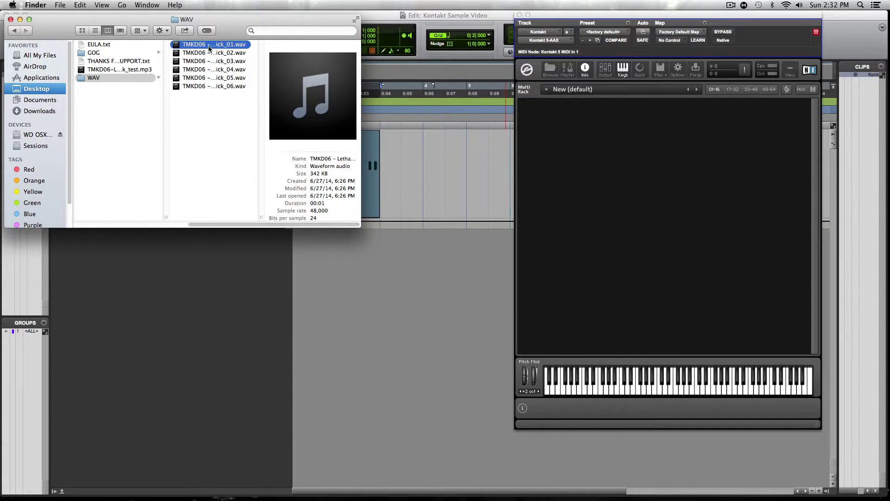
- Audition kick samples 01 through 06 in Quick Look
key("space")
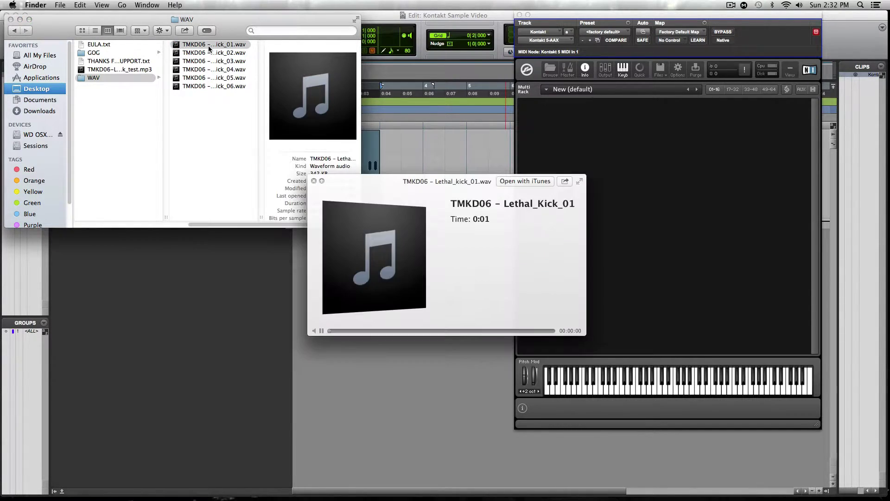
key("Down")
key("Down")
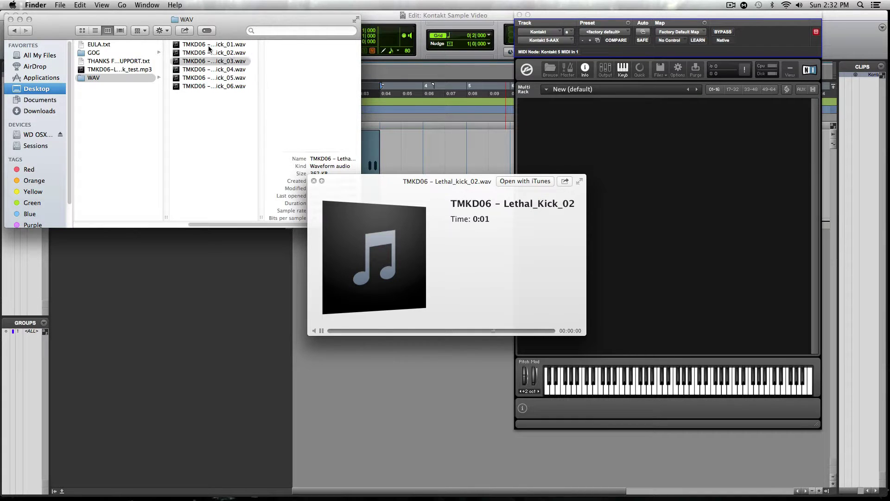
key("Down")
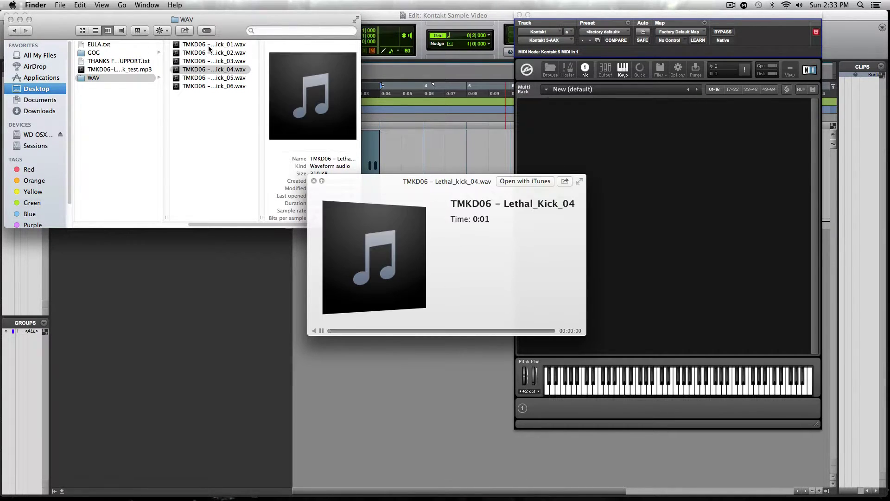
key("Down")
key("Down")
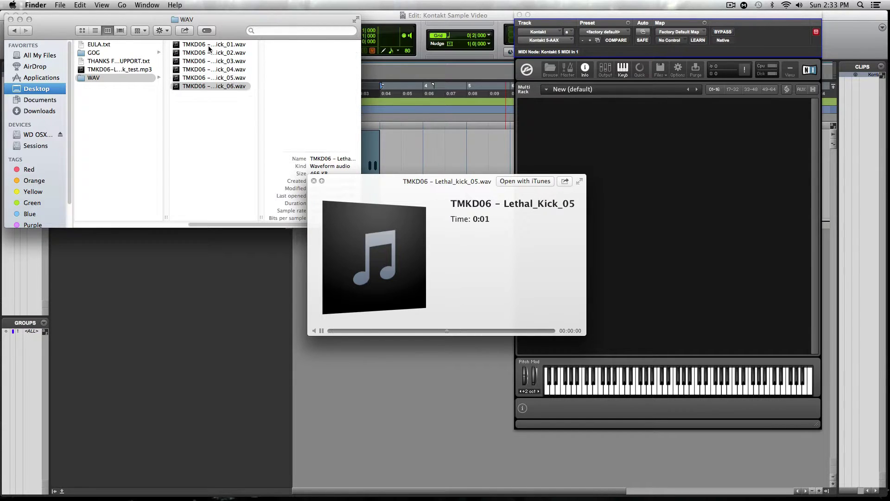
key("space")
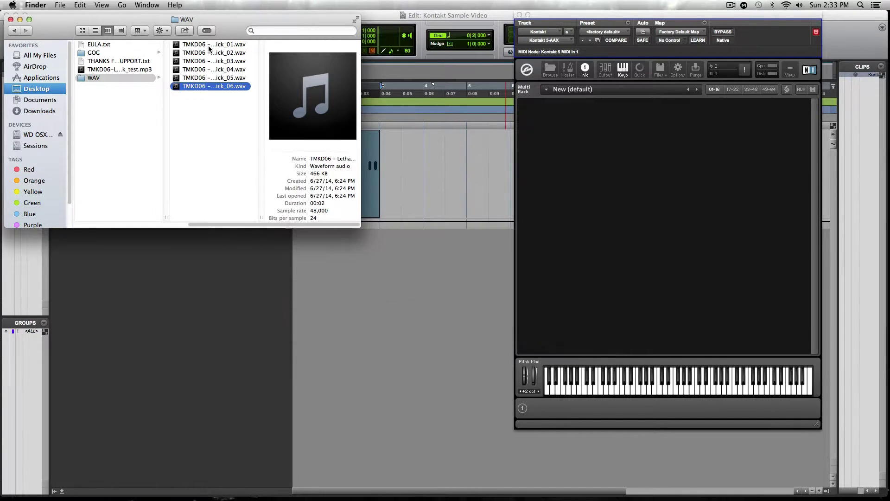
key("Up")
key("Up")
key("Up")
key("Up")
key("Up")
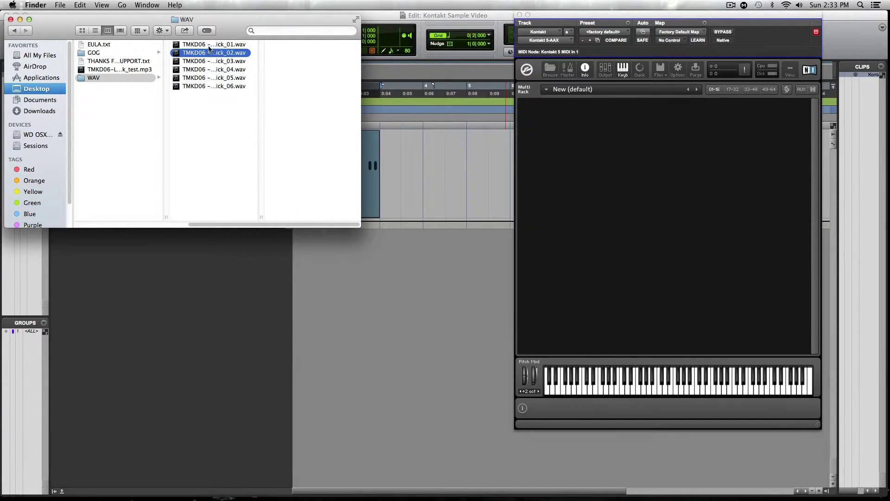
key("Down")
key("Down")
key("Down")
key("Down")
key("Down")
key("Up")
key("Up")
key("Up")
key("Up")
key("Up")
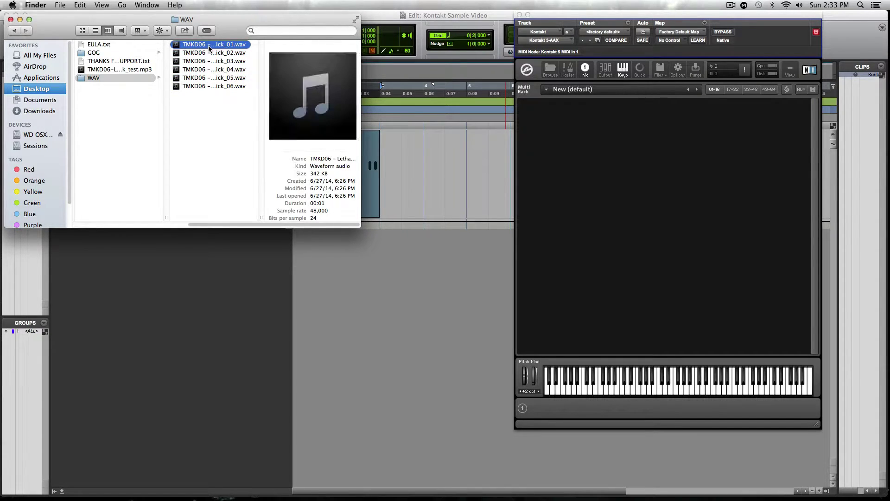
key("Down")
key("Down")
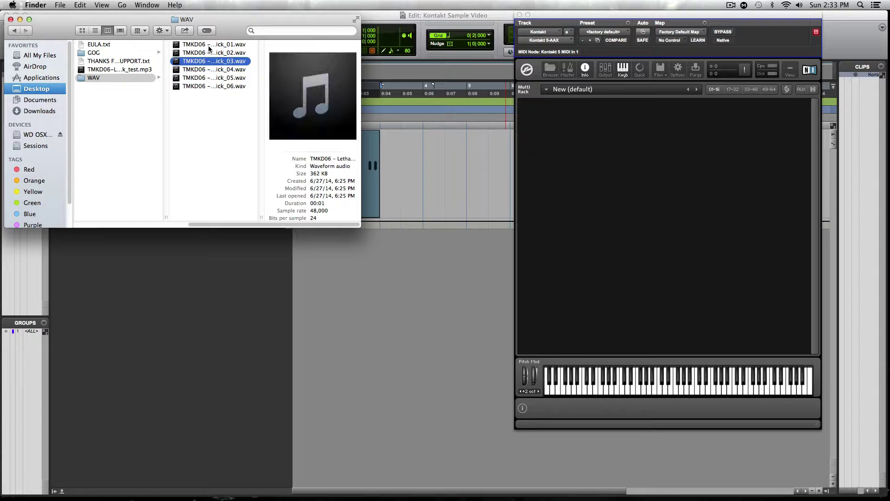
key("Down")
key("Down")
key("Down")
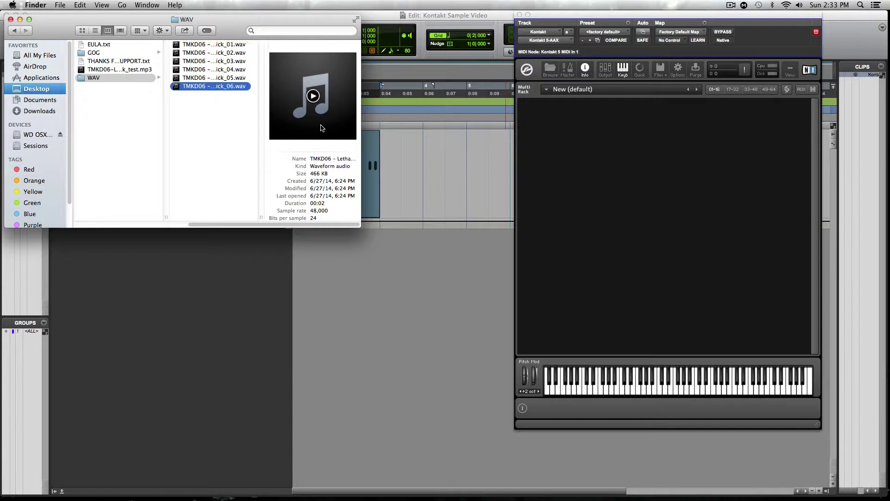
- Add a new rack instrument named 'Metal Kick Example' and show its Group Editor listing Group 1
double_click(580, 110)
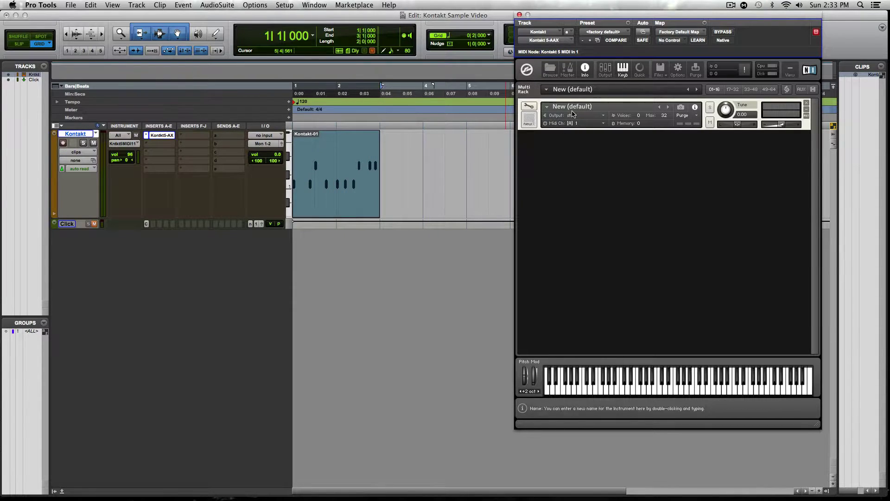
double_click(589, 107)
type("Metal Kick")
key("Return")
type("Example")
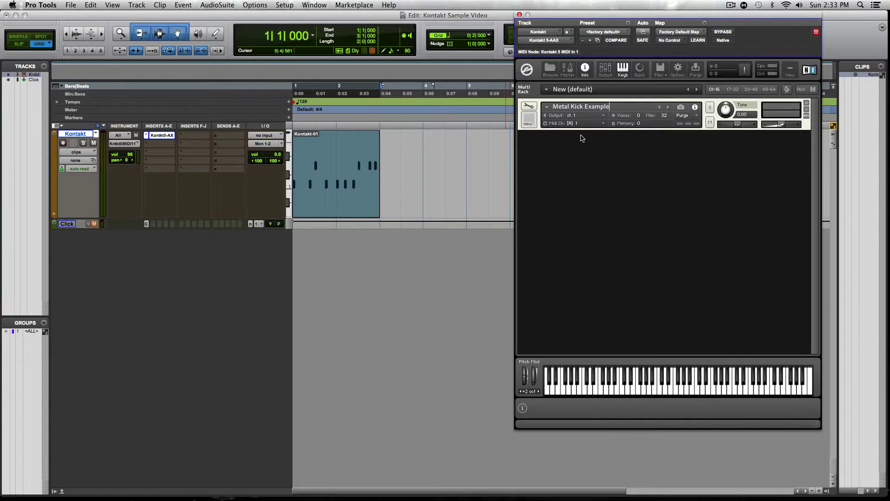
left_click(529, 106)
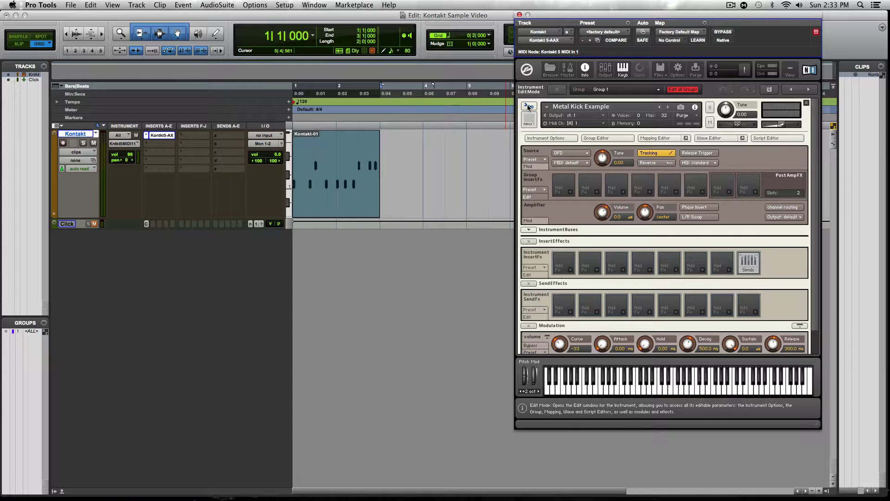
left_click(619, 139)
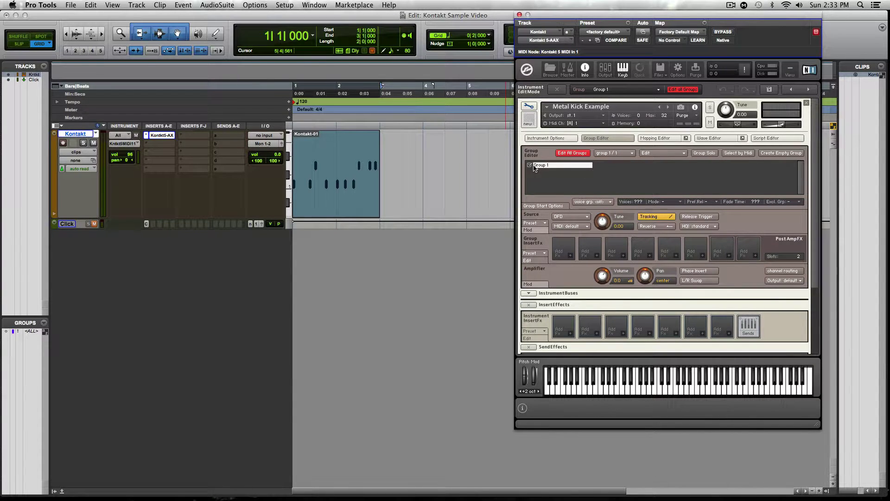
- Add five more empty groups to the instrument, making six in total
left_click(790, 153)
left_click(790, 153)
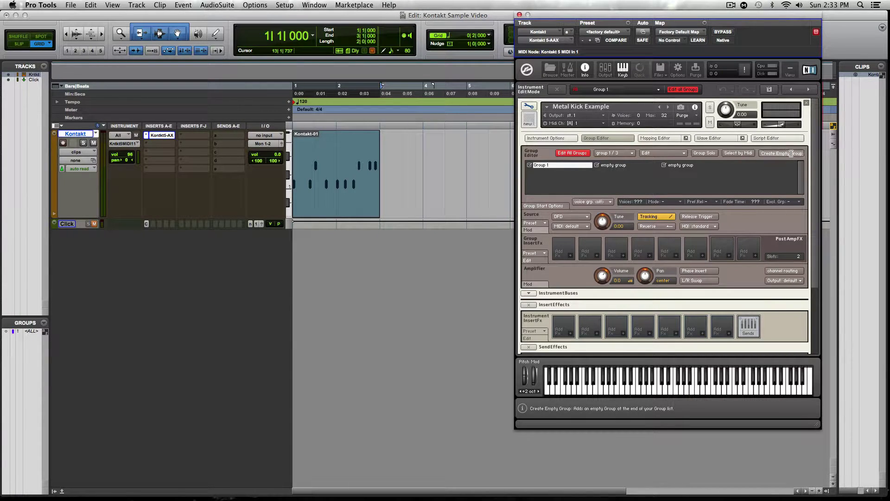
left_click(791, 153)
left_click(791, 153)
left_click(791, 153)
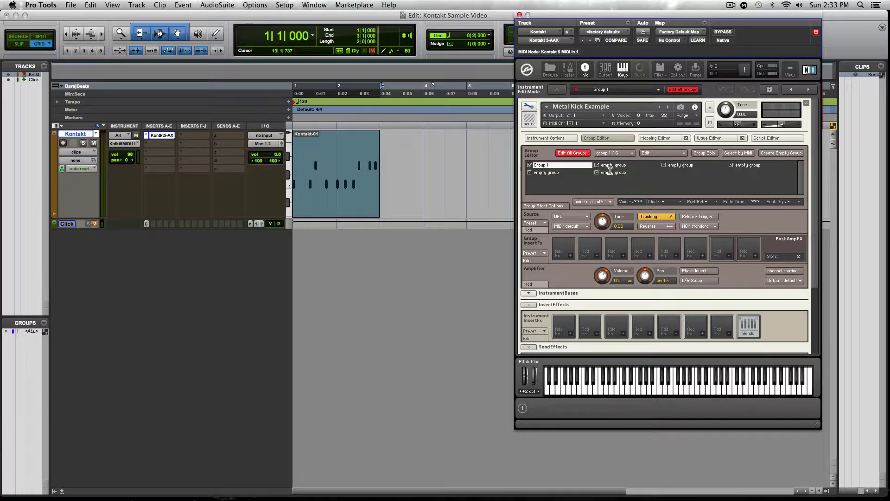
- Rename the first two groups 'Kick 1' and 'Kick 2'
double_click(556, 165)
type("Kick")
key("Return")
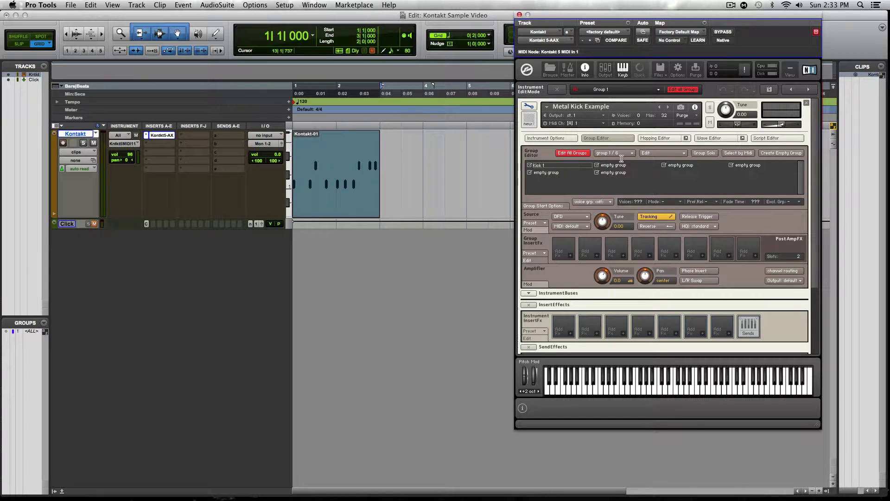
left_click(621, 161)
left_click(614, 164)
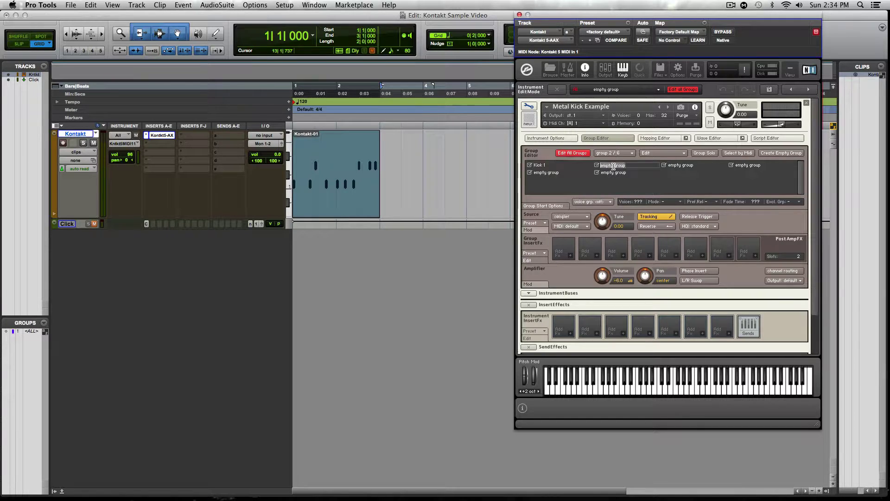
type("Kick 2")
key("Return")
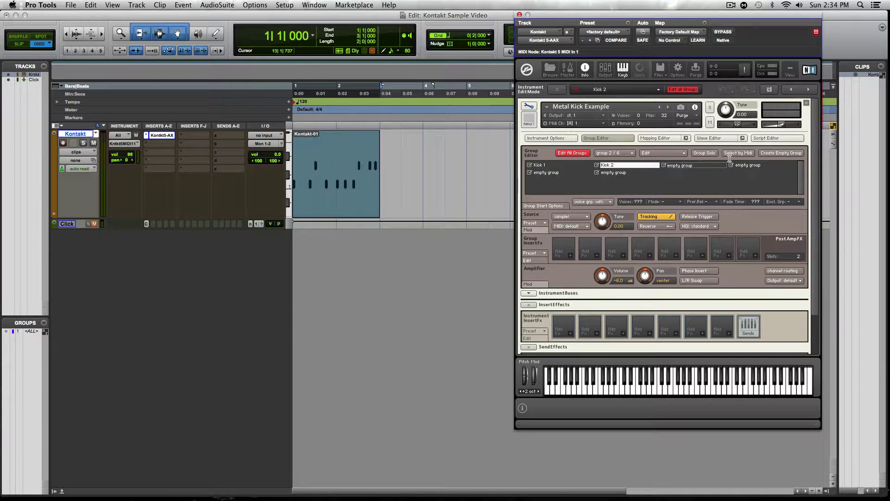
- Rename the remaining four groups k3, k4, k5 and k6
key("Tab")
type("k3")
double_click(749, 165)
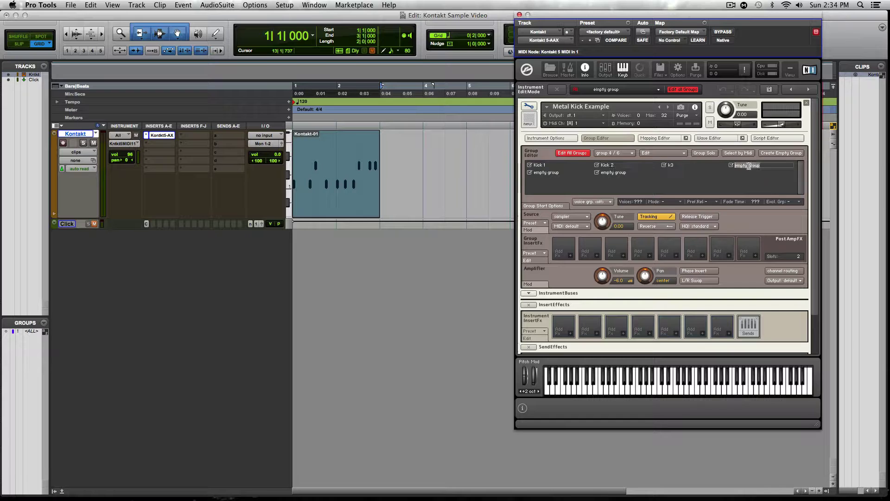
type("k4")
key("Tab")
type("k5")
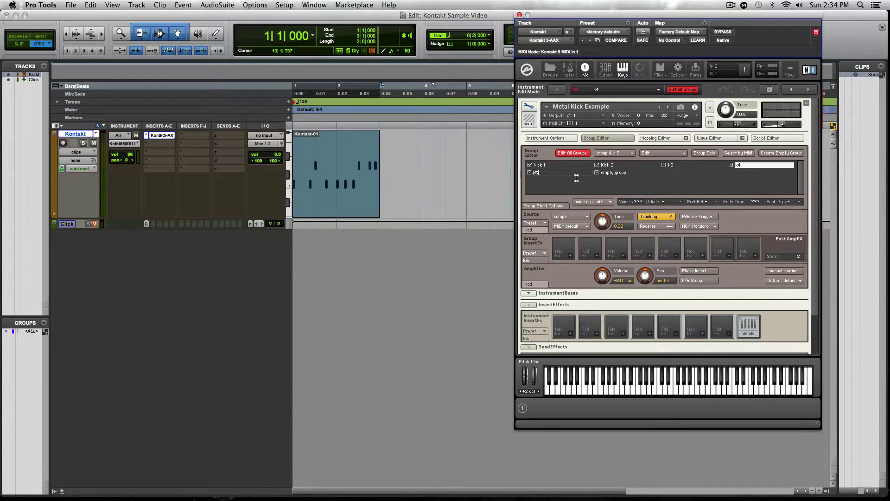
key("Tab")
type("k6")
left_click(687, 180)
- Turn off Edit All Groups, show the Mapping Editor with Selected Groups Only, and select Kick 1
left_click(572, 153)
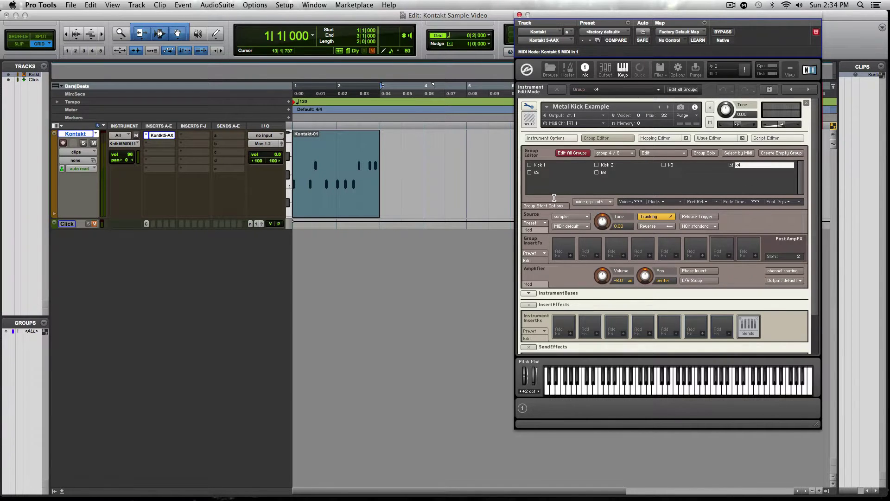
left_click(659, 138)
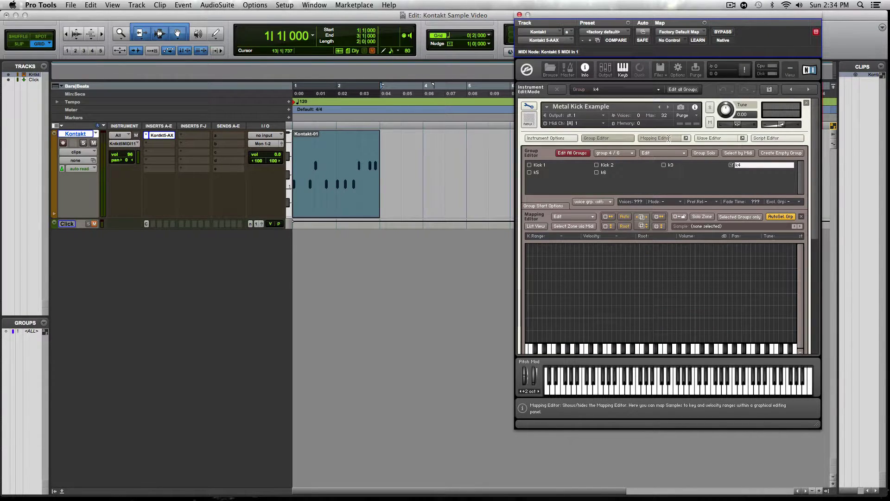
left_click(743, 218)
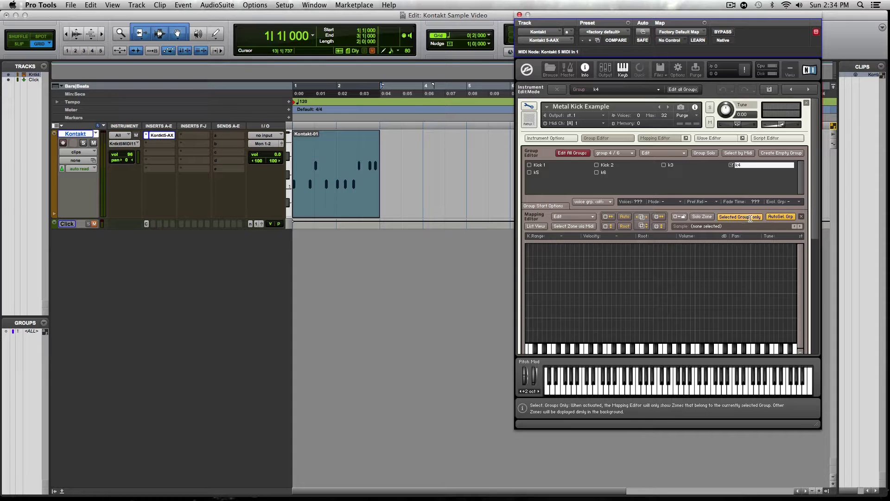
left_click(536, 166)
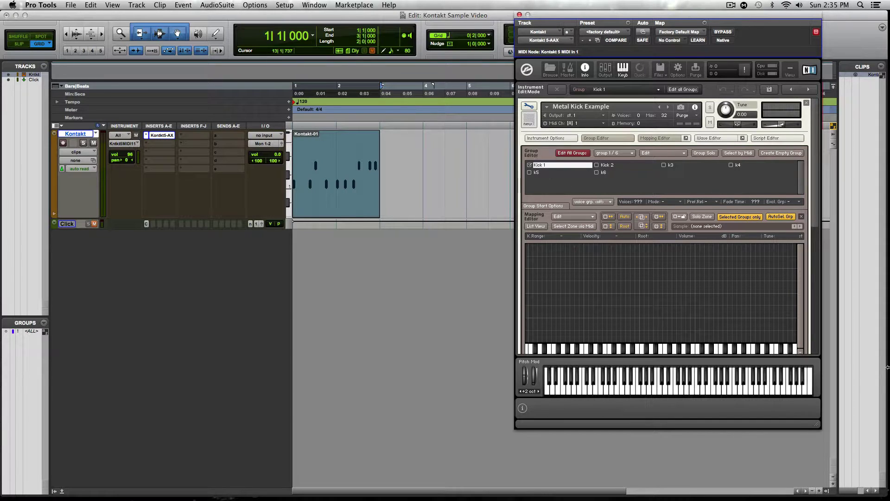
- Map the first Lethal kick sample from the WAV folder into the Kick 1 group
left_click(194, 482)
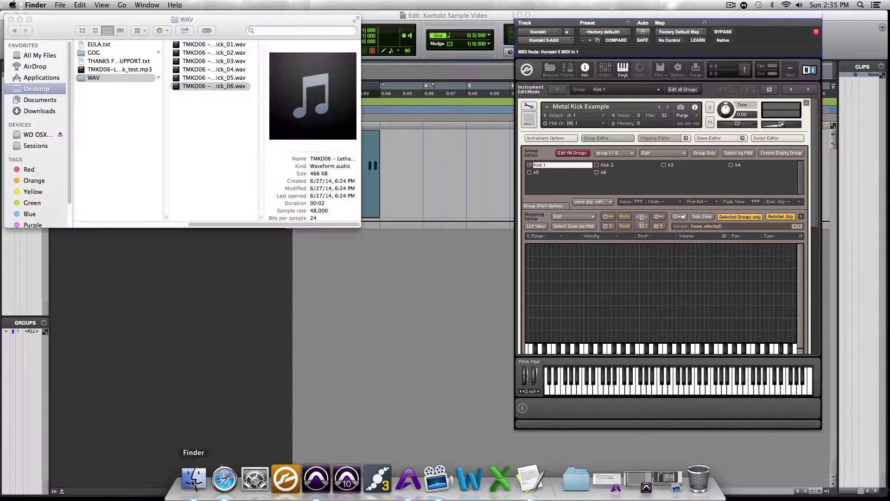
left_click(216, 45)
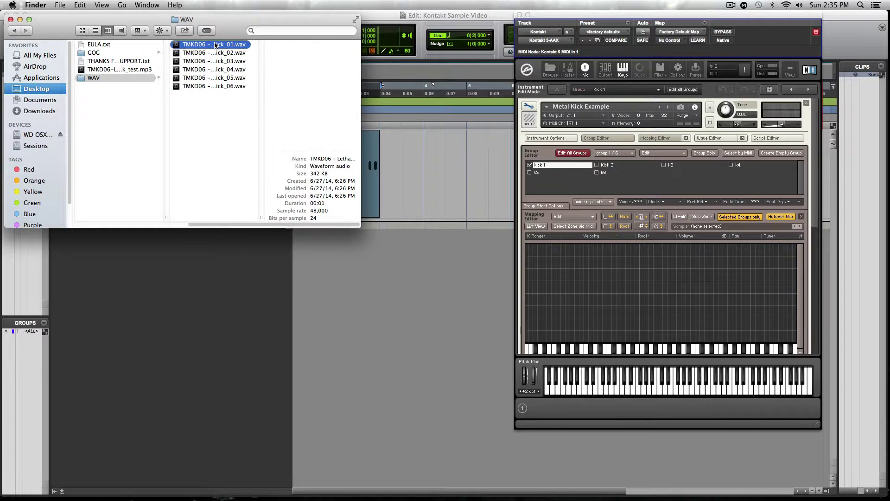
left_click(815, 153)
scroll(815, 153, "down", 2)
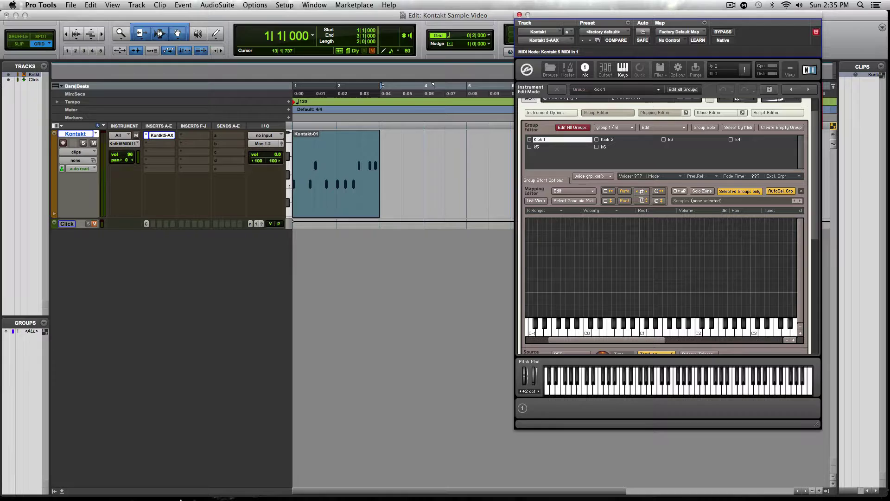
left_click(193, 480)
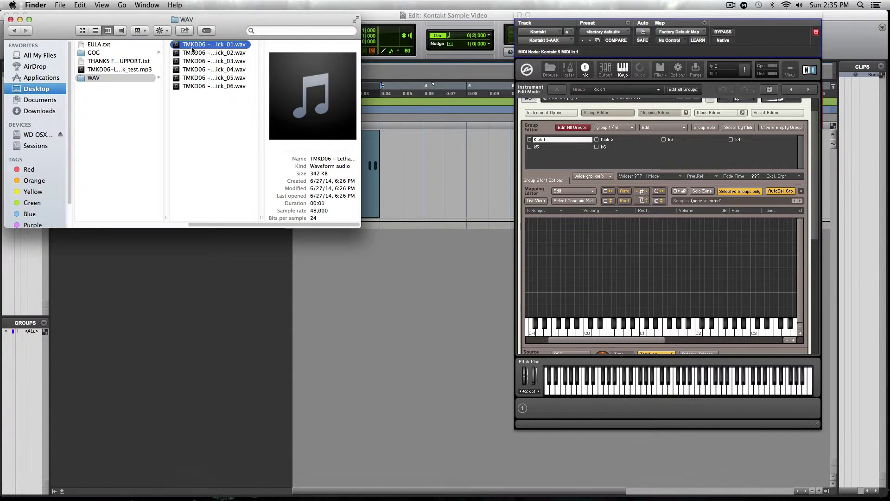
left_click_drag(193, 50, 645, 328)
- Map the second Lethal kick sample into the Kick 2 group
left_click(608, 140)
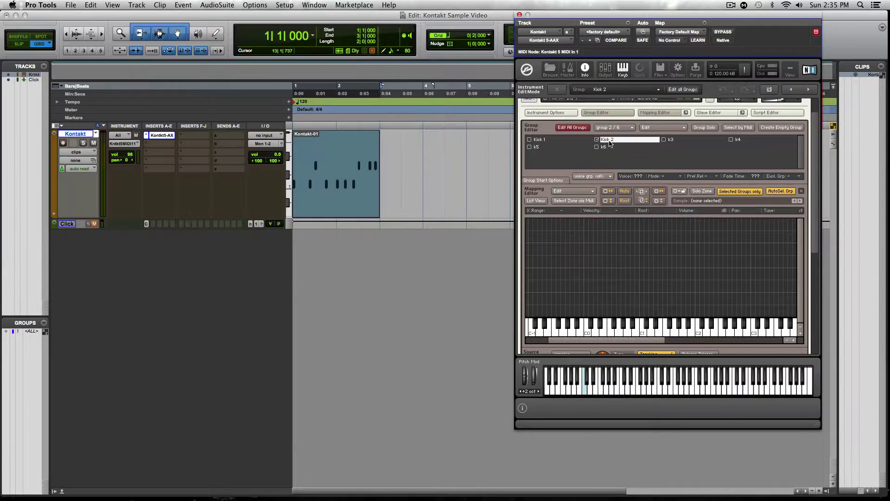
left_click(542, 140)
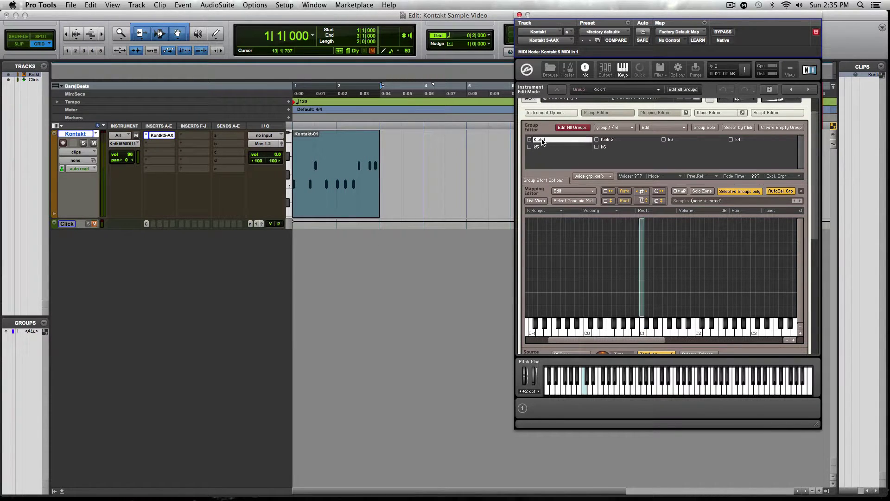
left_click(613, 140)
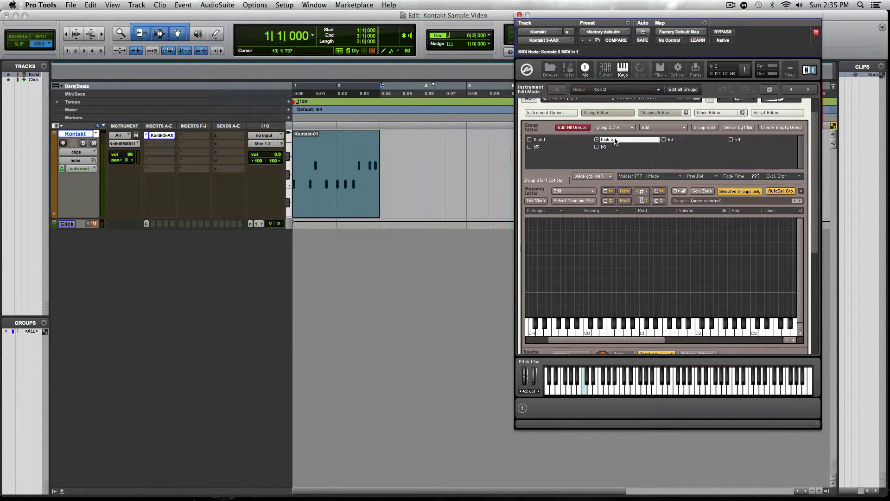
left_click(541, 140)
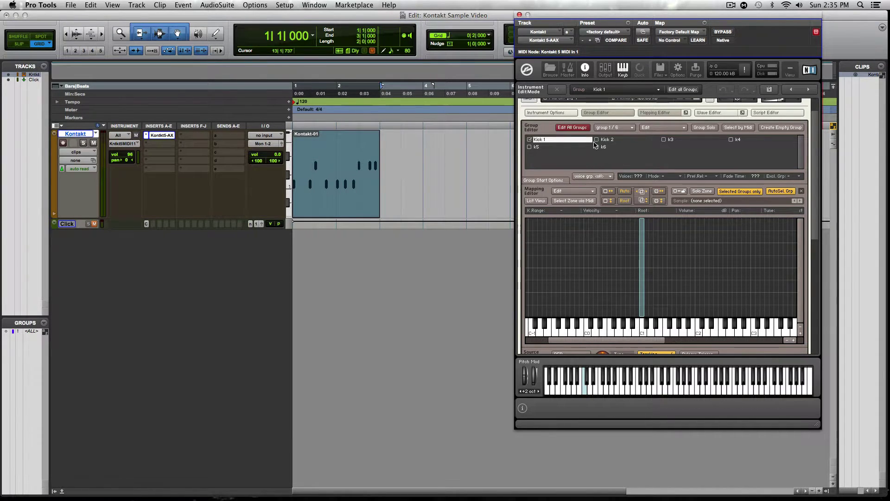
left_click(610, 142)
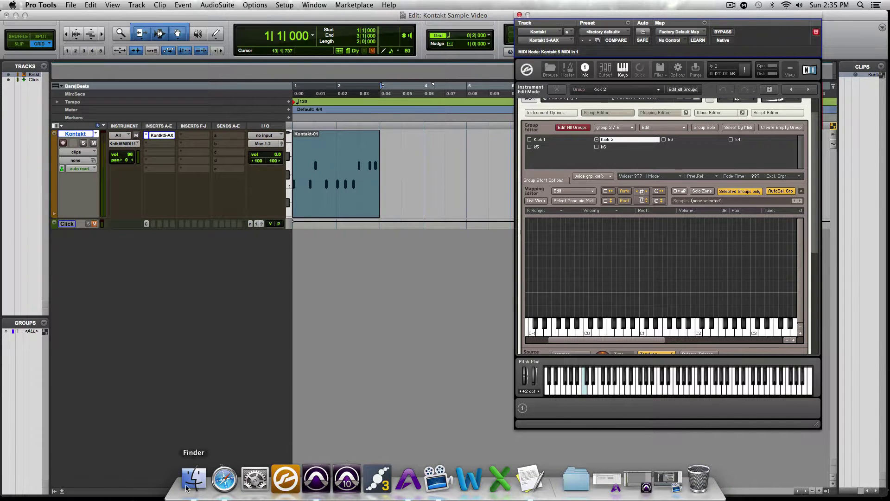
left_click(191, 488)
left_click(214, 53)
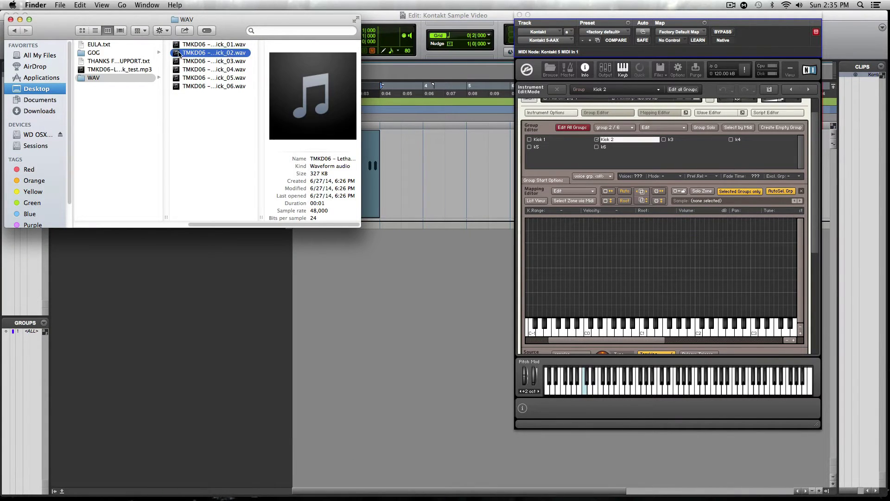
left_click_drag(213, 52, 649, 325)
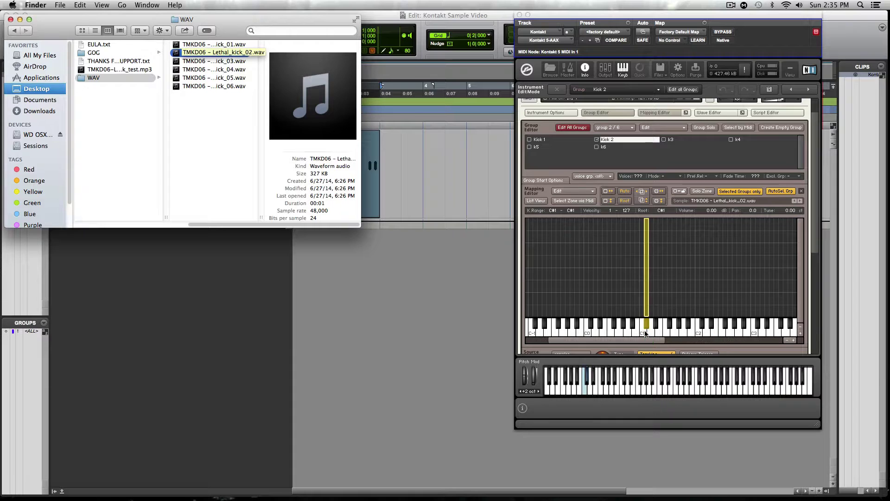
left_click(647, 312)
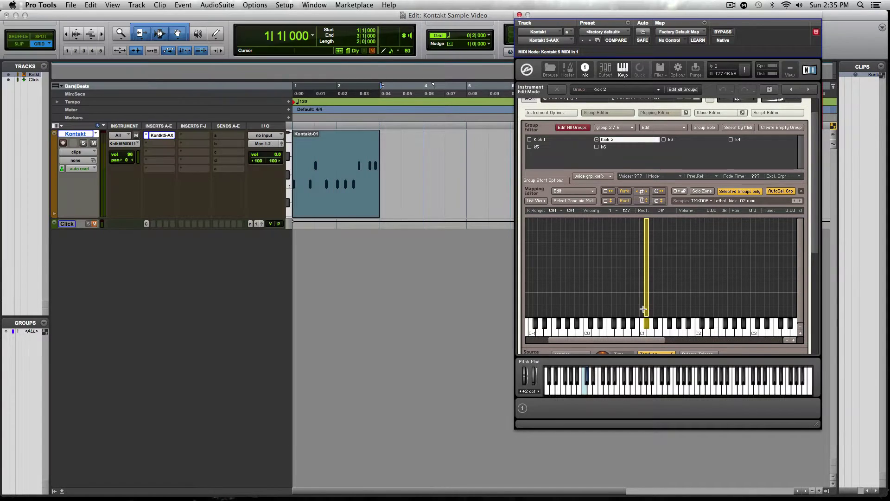
- Map the third and fourth kick samples into groups k3 and k4
left_click(674, 141)
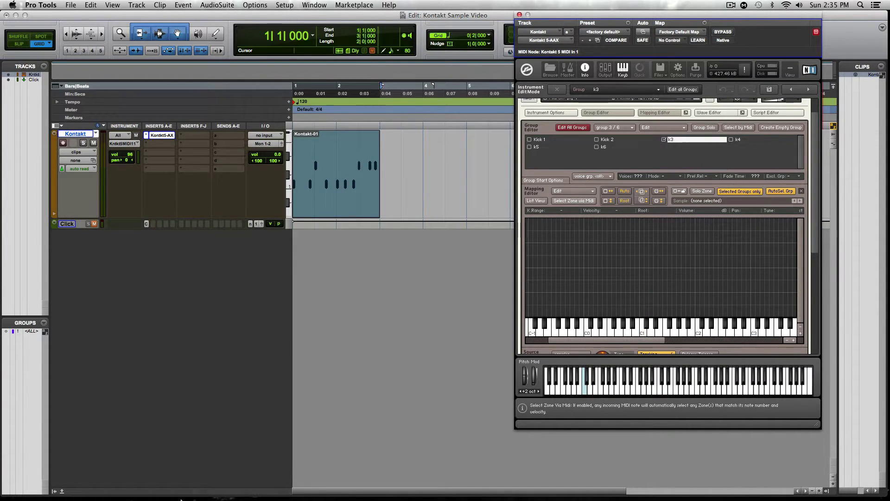
left_click(182, 485)
left_click(234, 61)
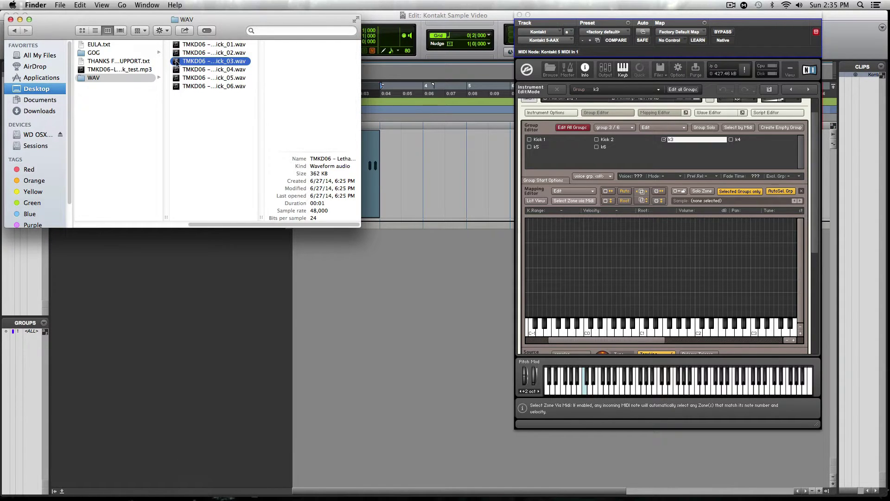
left_click_drag(177, 63, 641, 320)
left_click(744, 141)
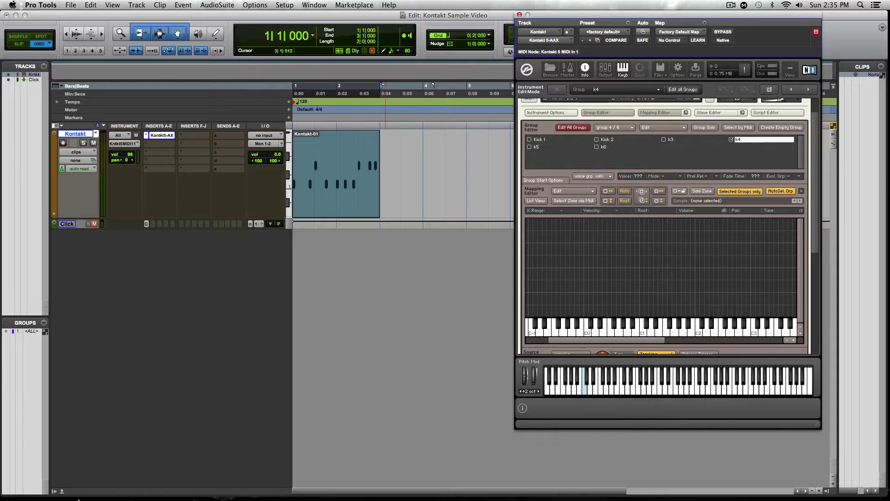
left_click(200, 482)
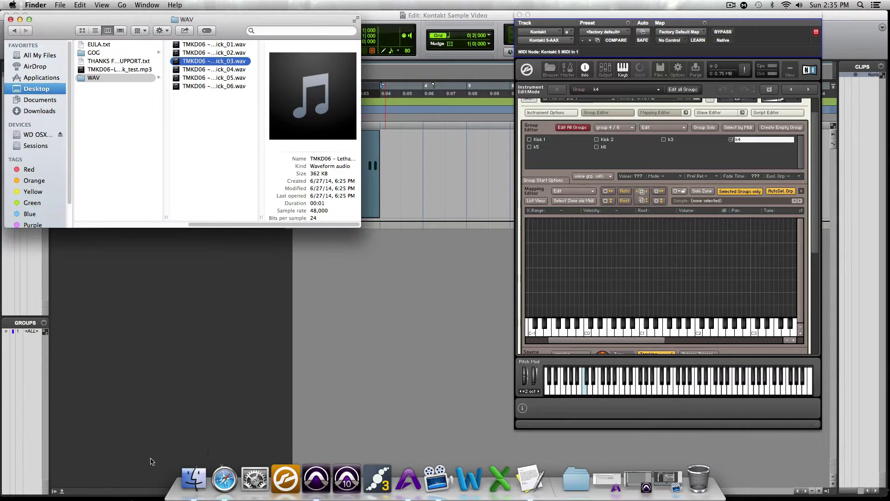
left_click_drag(211, 70, 642, 332)
- Map the fifth kick into k5 and Lethal_kick_06.wav onto C1 in k6
left_click(217, 78)
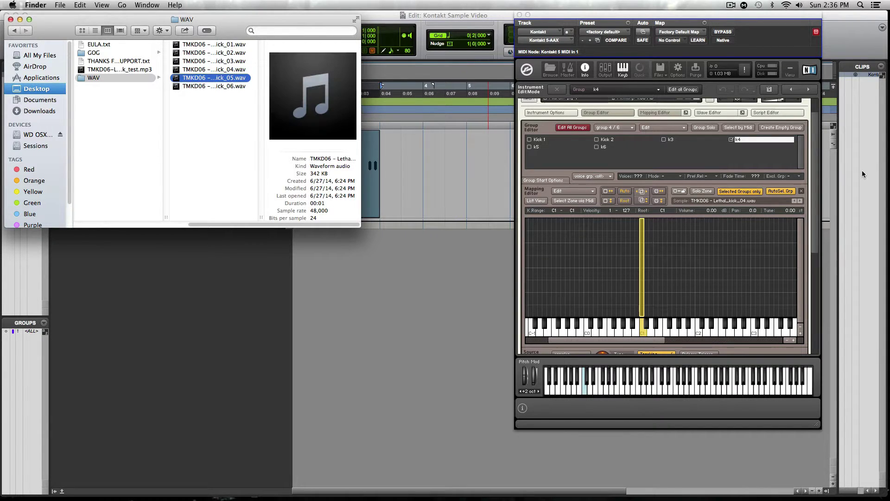
left_click(556, 146)
left_click(556, 147)
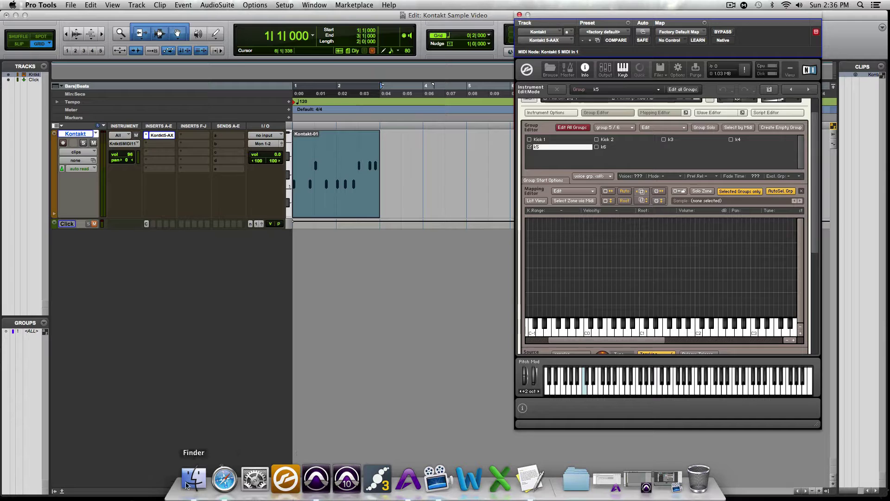
left_click(193, 482)
left_click_drag(176, 77, 641, 333)
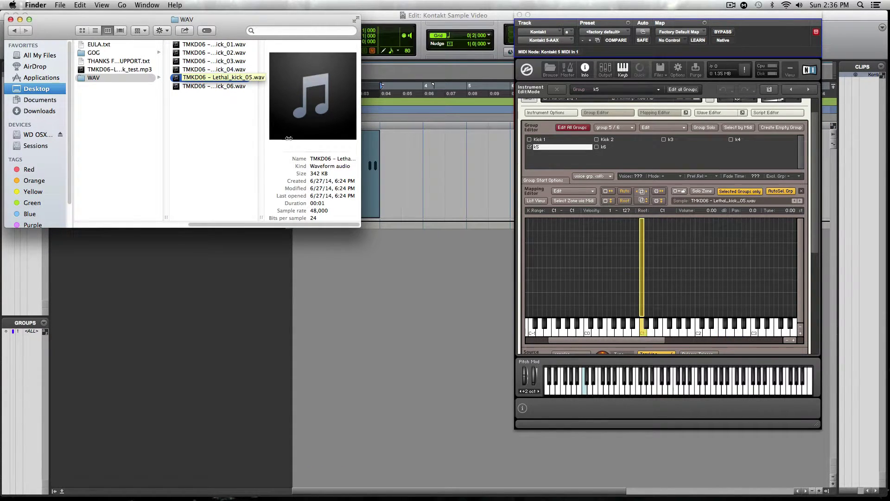
left_click(195, 89)
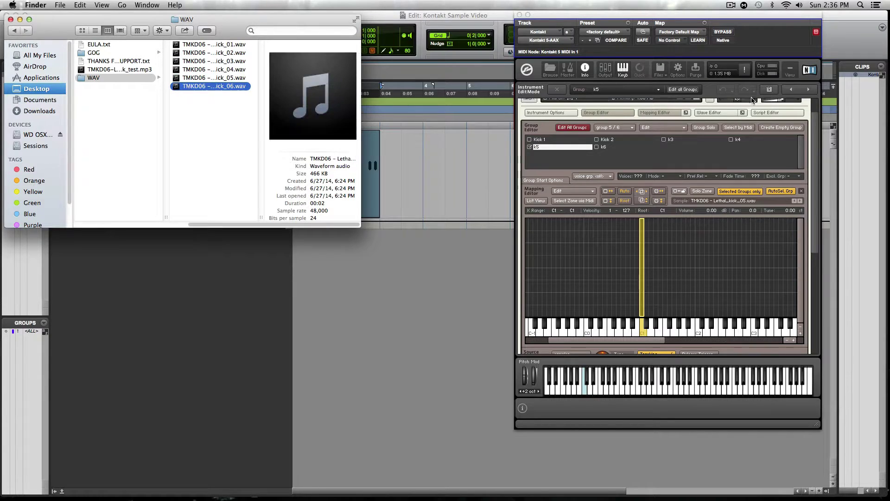
left_click(603, 147)
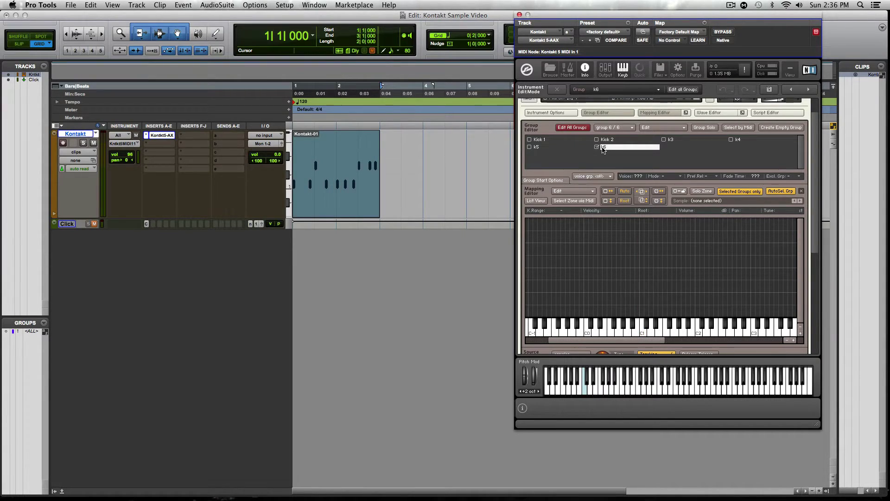
key("ctrl+Up")
left_click(141, 136)
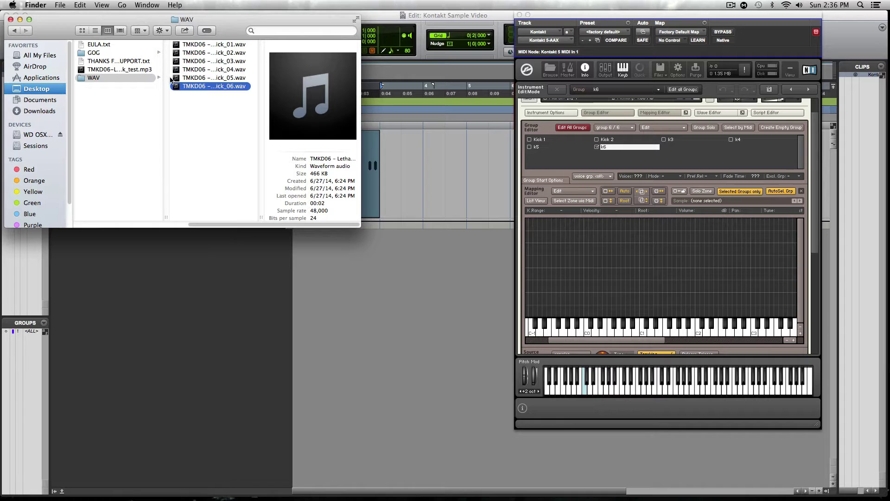
left_click_drag(176, 88, 642, 330)
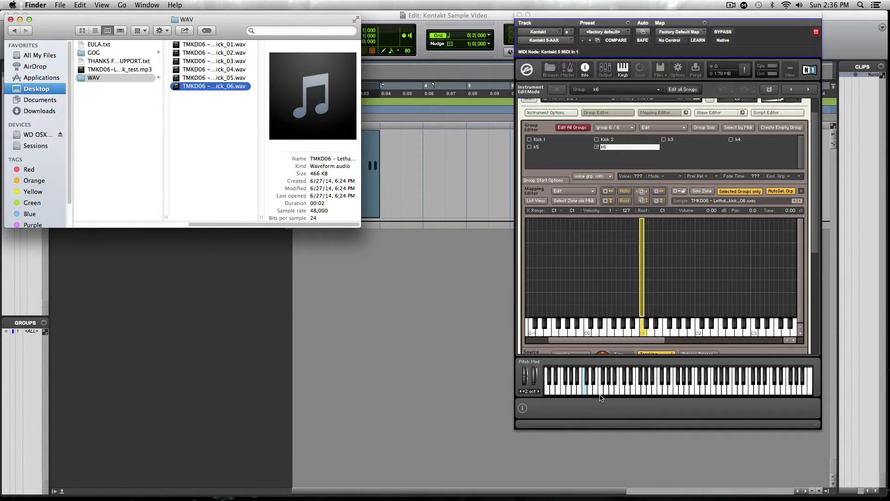
- Bring Pro Tools back in front and audition the k6 kick on the on-screen keys
left_click(586, 393)
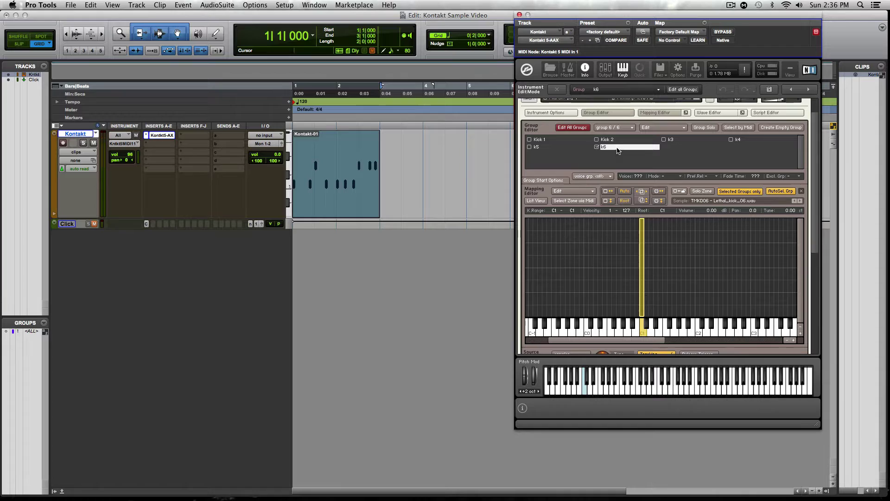
left_click(585, 394)
left_click(583, 391)
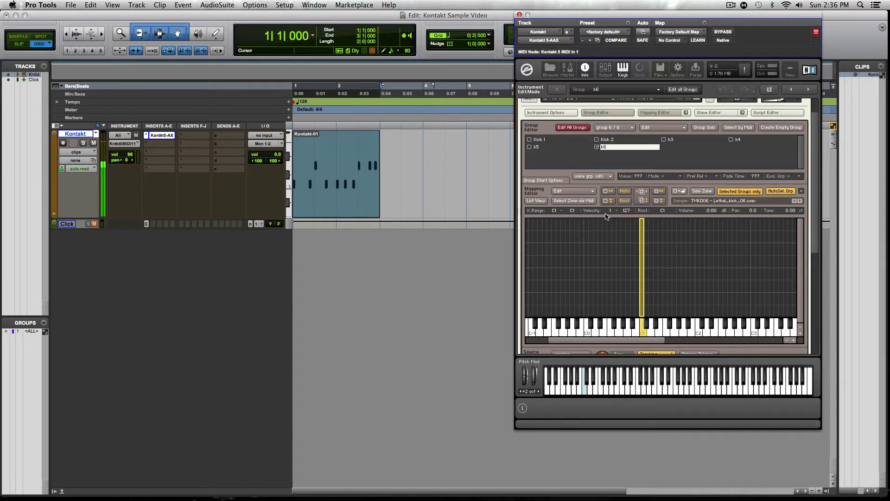
left_click(586, 393)
- Turn off Selected Groups Only, select Kick 1, and play C1 to hear its sample
left_click(757, 192)
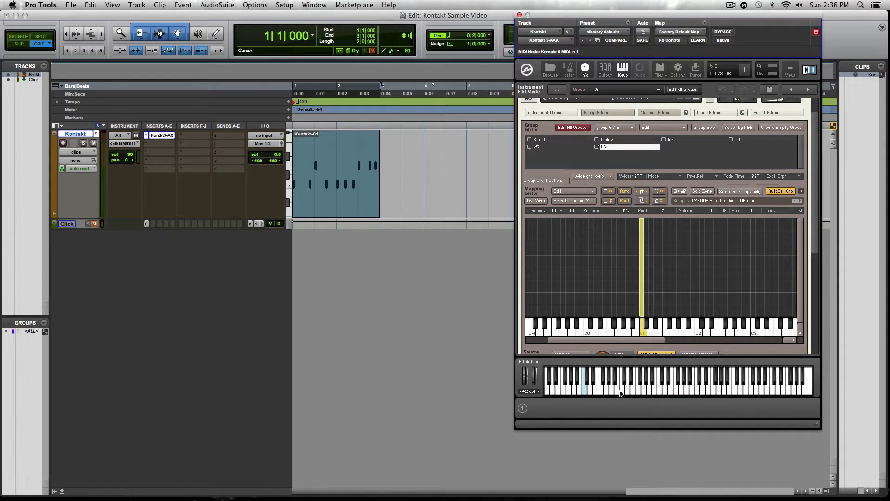
left_click(608, 139)
left_click(552, 140)
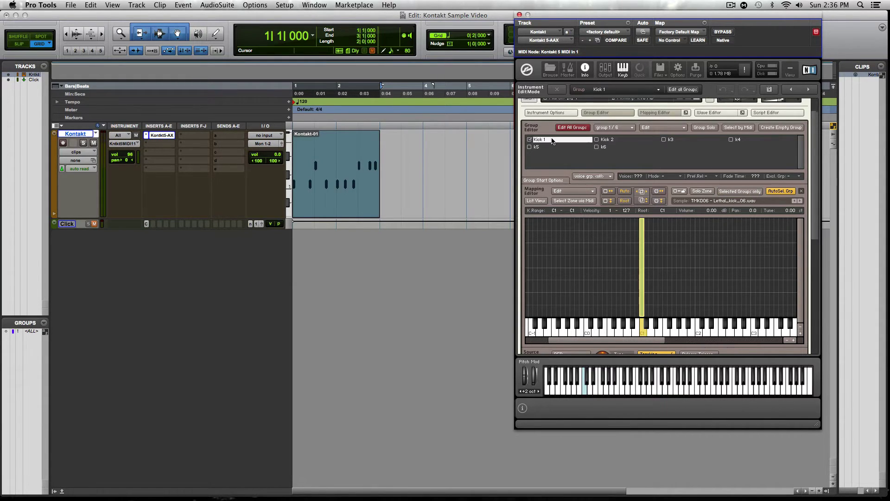
left_click(643, 337)
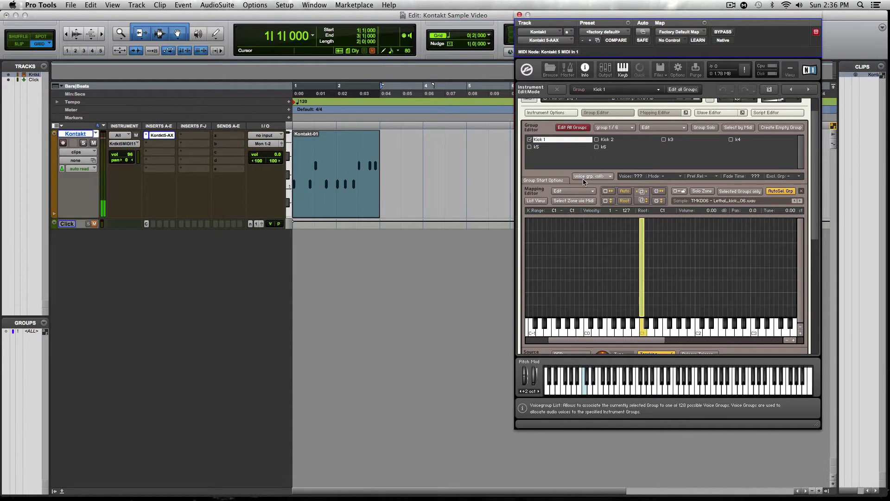
- Set Kick 1's Group Start Options to Cycle Random and test it with a note
left_click(542, 181)
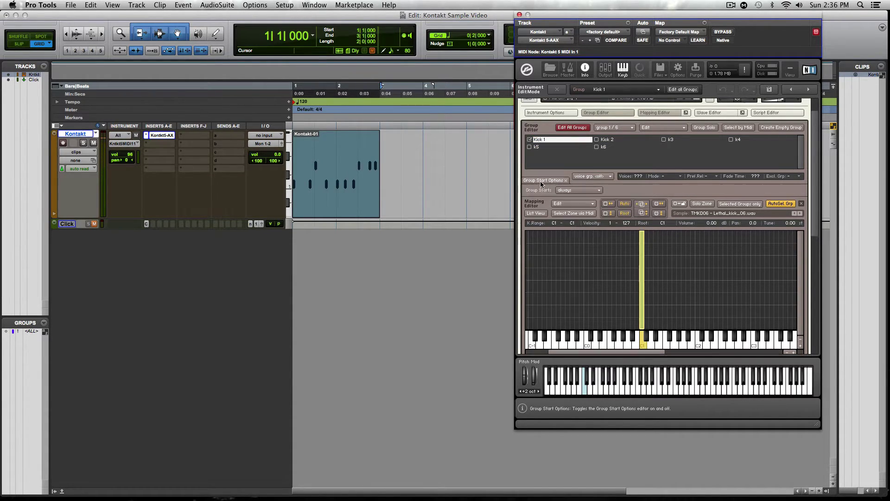
left_click(573, 192)
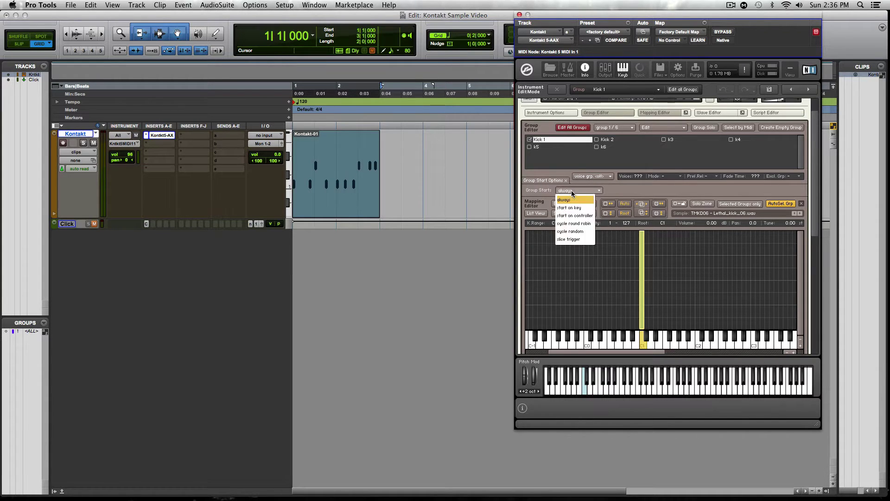
left_click(583, 231)
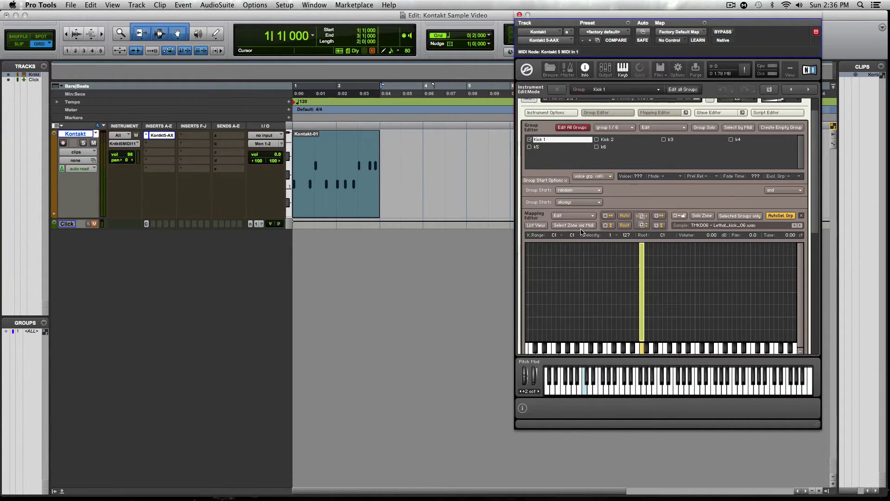
left_click(611, 139)
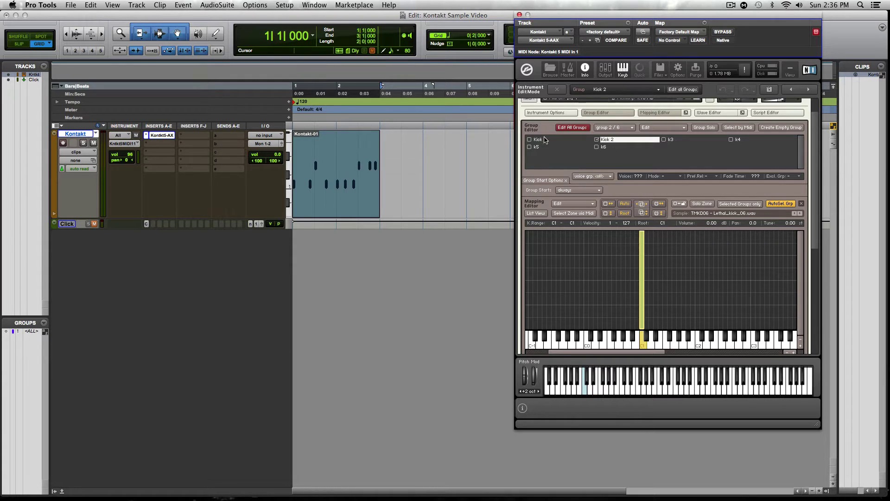
left_click(546, 140)
left_click(585, 392)
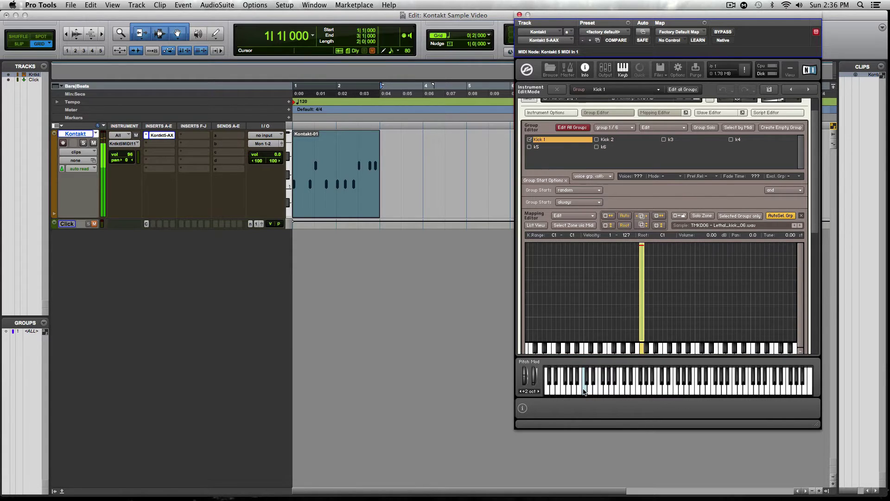
- Enable Edit All Groups and apply Cycle Random starts to all six kick groups
left_click(581, 128)
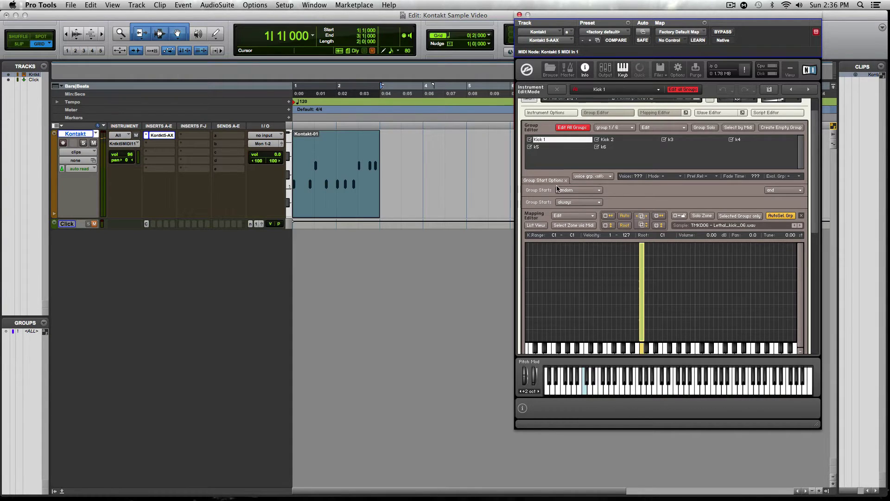
left_click(568, 191)
left_click(582, 359)
left_click(586, 392)
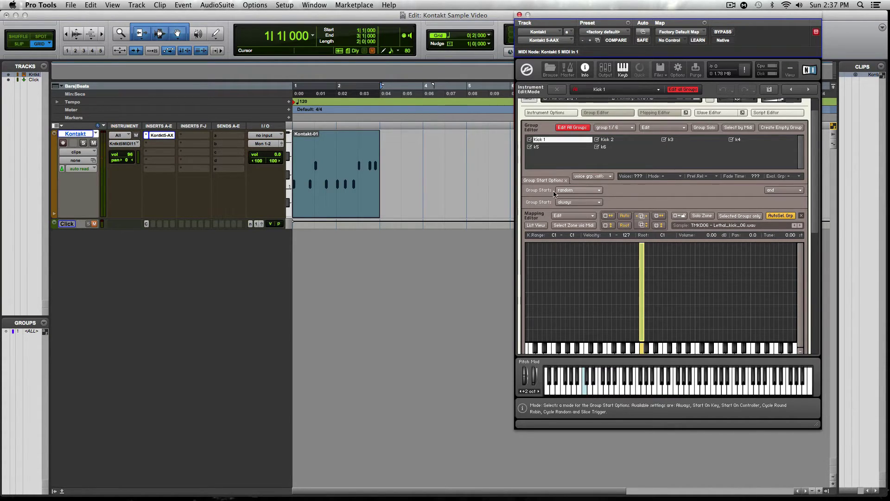
left_click(566, 190)
left_click(570, 232)
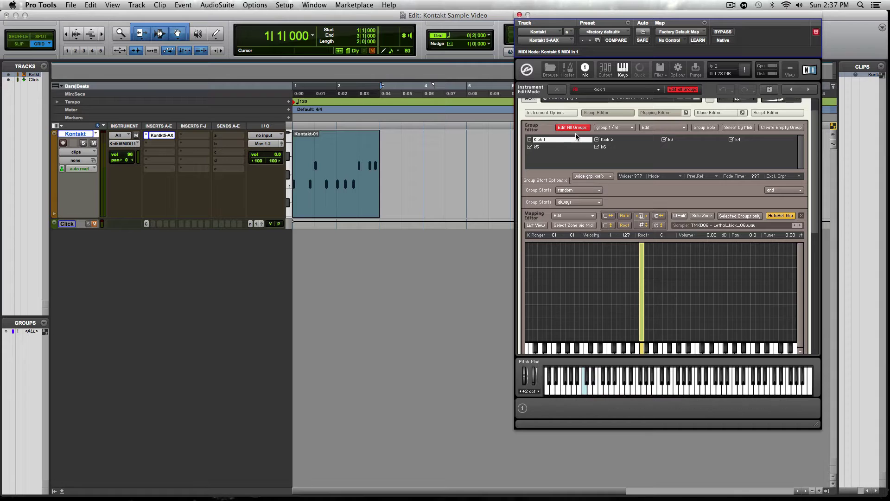
- Play C1 repeatedly to hear the kicks cycle randomly, checking from the k6 group
left_click(584, 392)
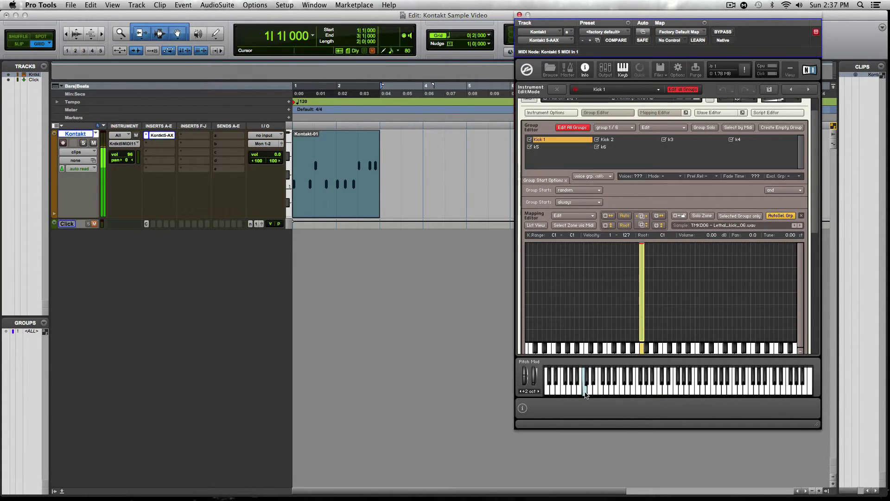
left_click(585, 392)
left_click(585, 392)
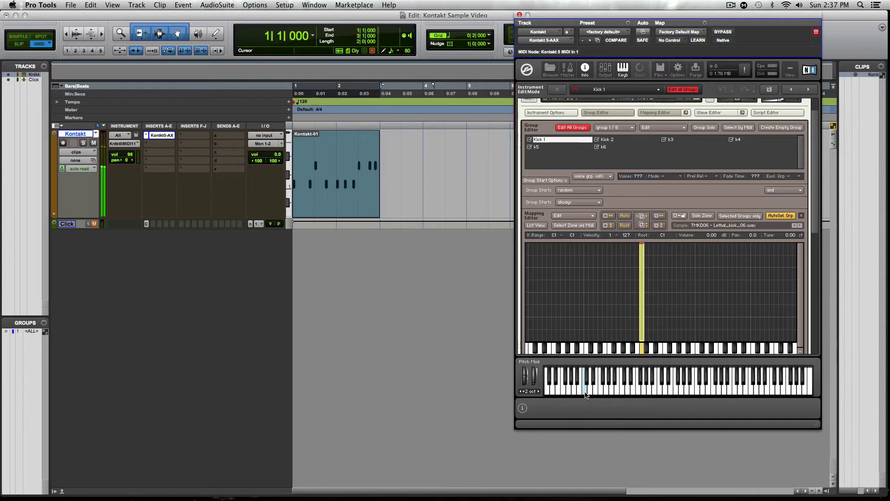
left_click(585, 393)
left_click(585, 392)
left_click(603, 147)
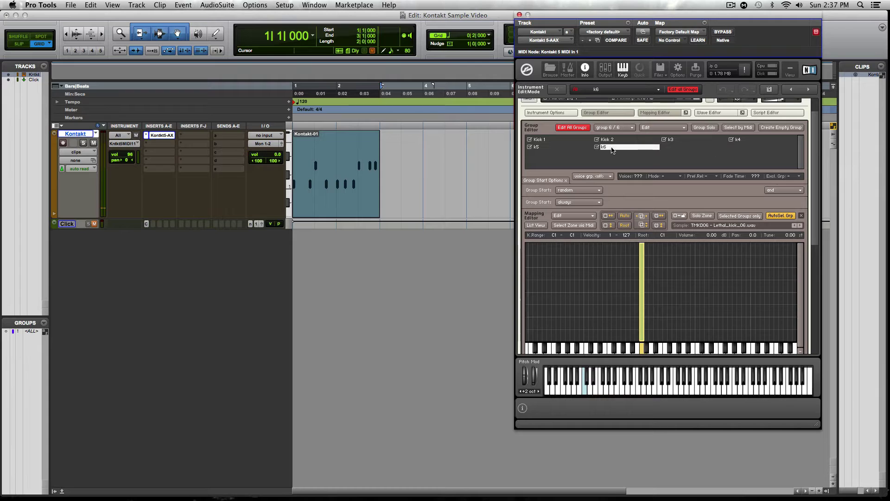
left_click(586, 393)
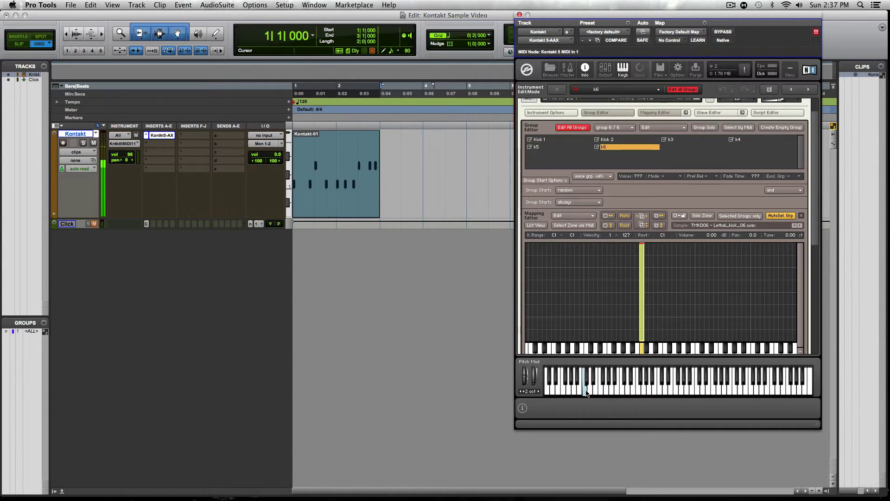
left_click(587, 393)
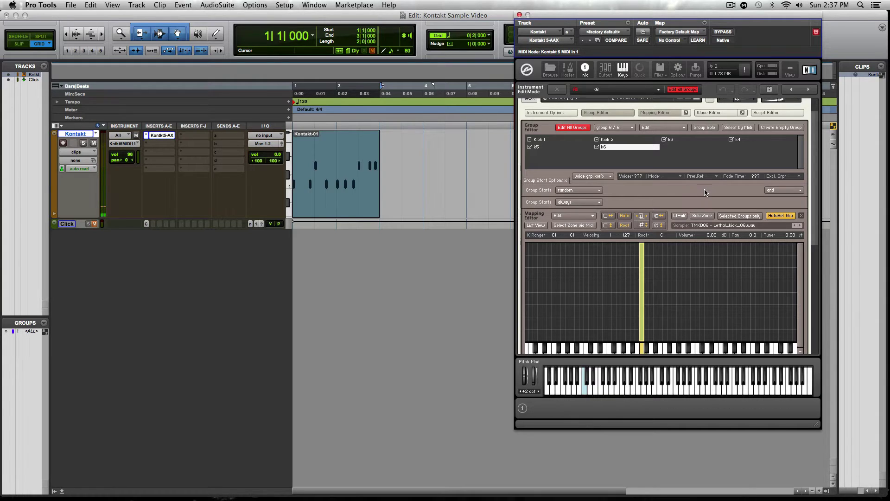
left_click_drag(817, 132, 816, 114)
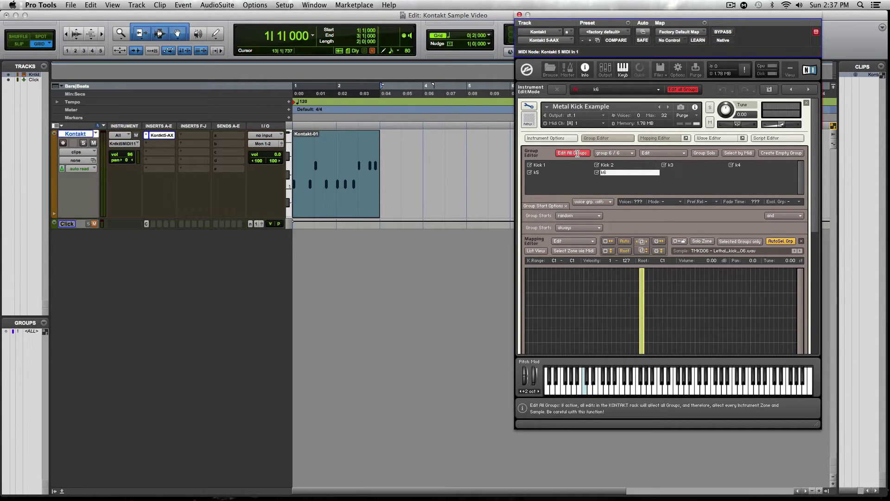
- Hide the mapping view and check group settings for Kick 1, Kick 2, k3, k5 and k6
double_click(545, 165)
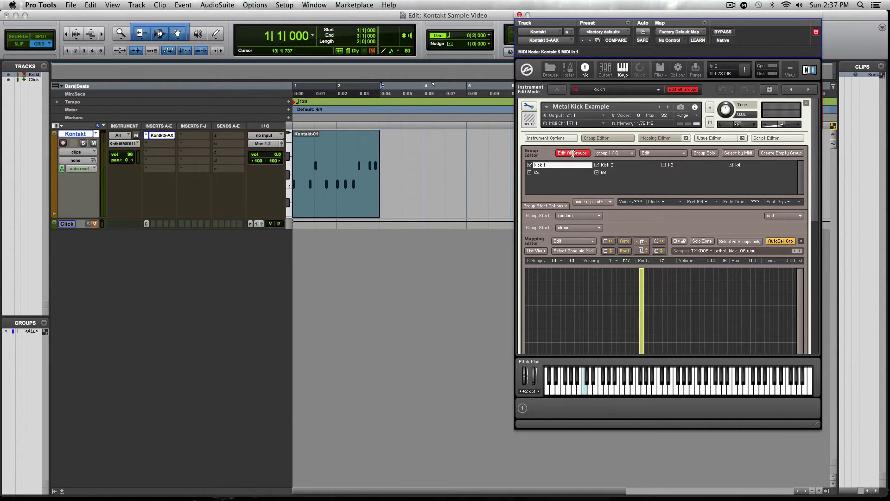
left_click(661, 138)
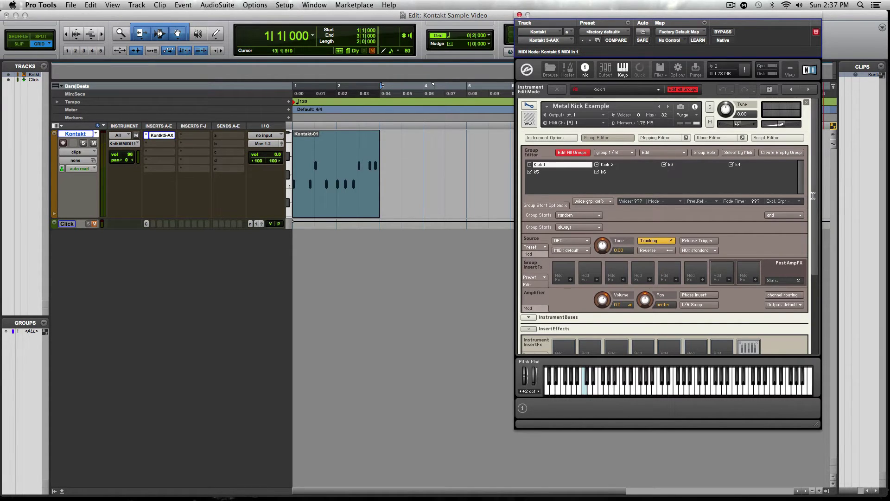
scroll(622, 259, "down", 5)
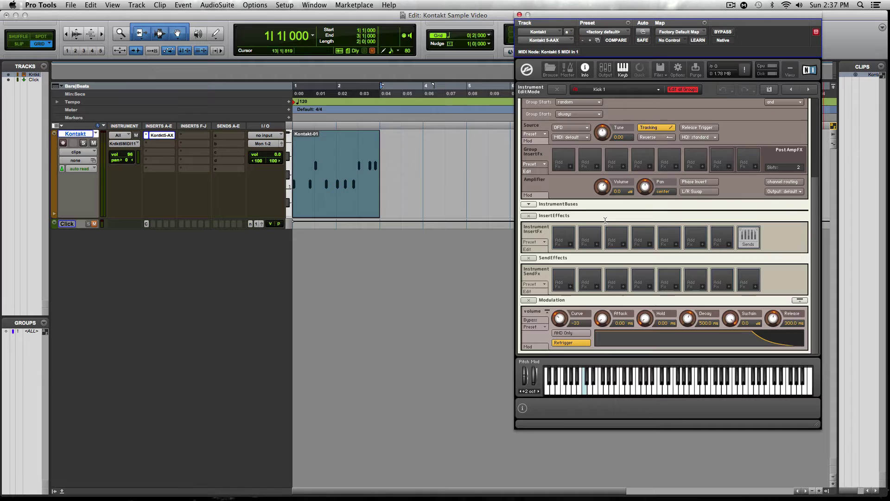
scroll(606, 221, "up", 5)
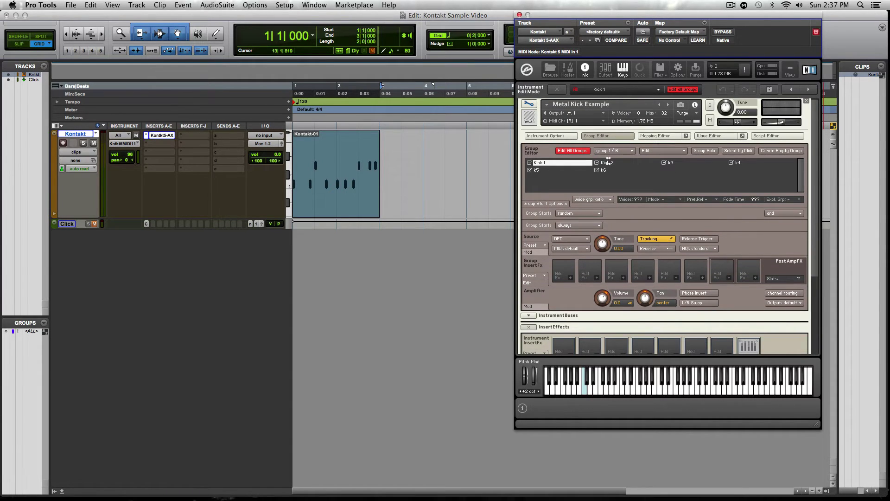
left_click(608, 163)
left_click(558, 162)
left_click(606, 163)
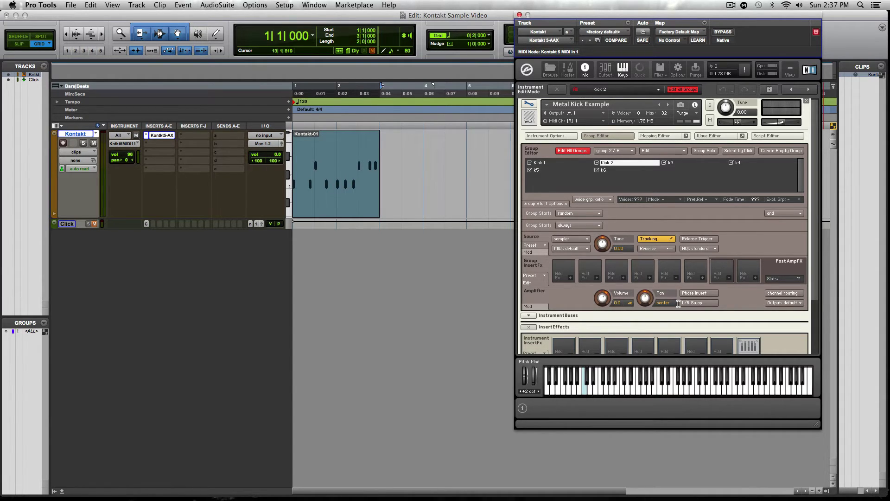
left_click(678, 165)
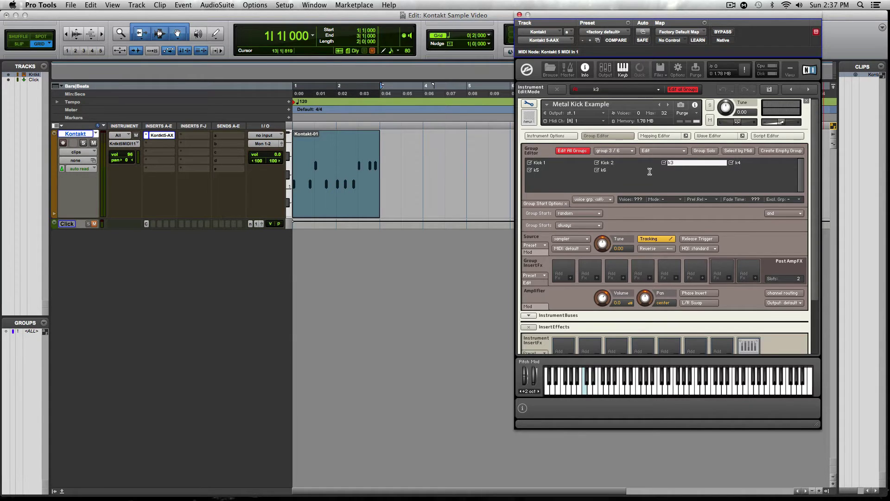
left_click(537, 171)
left_click(603, 171)
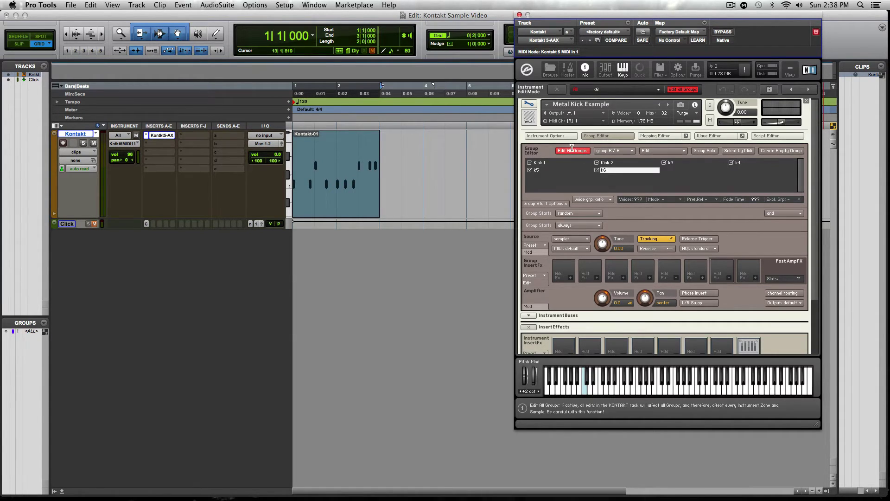
- Select Kick 1, delete its volume AHDSR envelope, then undo to restore it
left_click(576, 152)
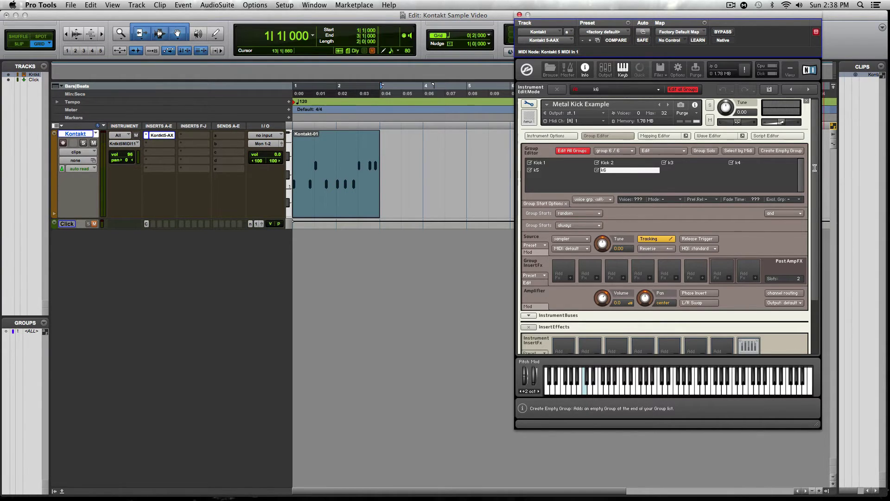
scroll(809, 329, "down", 3)
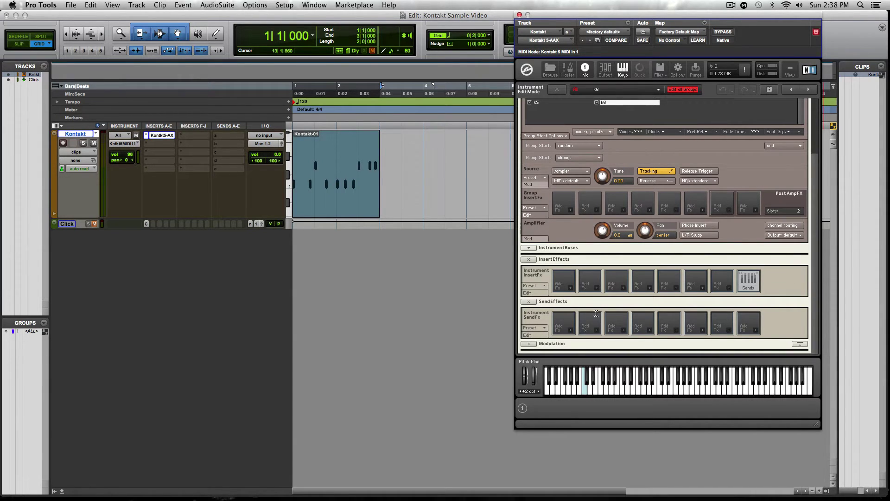
scroll(564, 167, "up", 3)
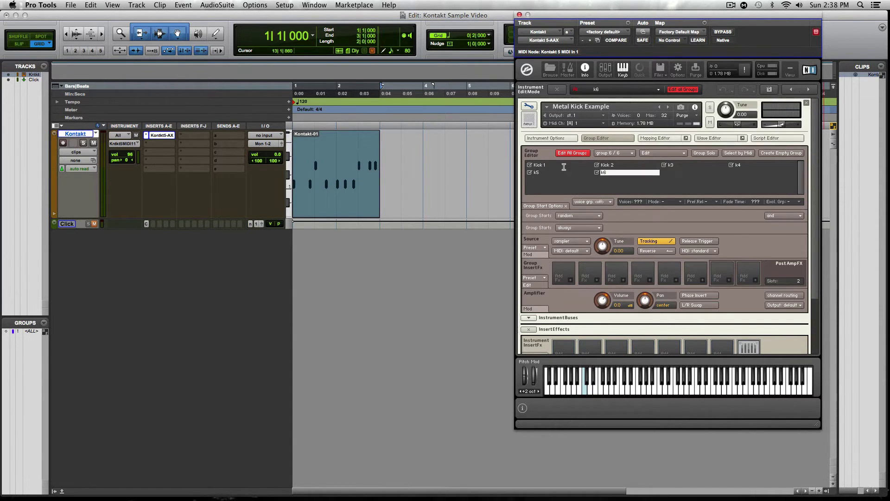
left_click(564, 167)
scroll(719, 298, "down", 5)
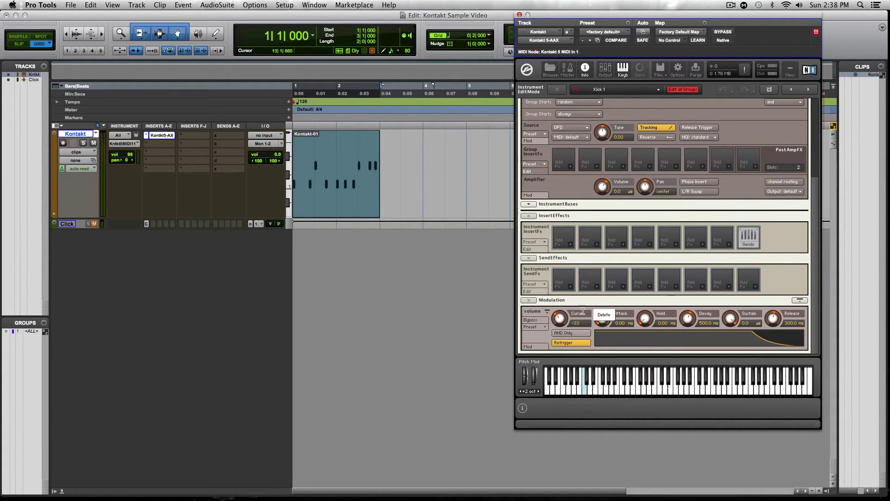
left_click(525, 300)
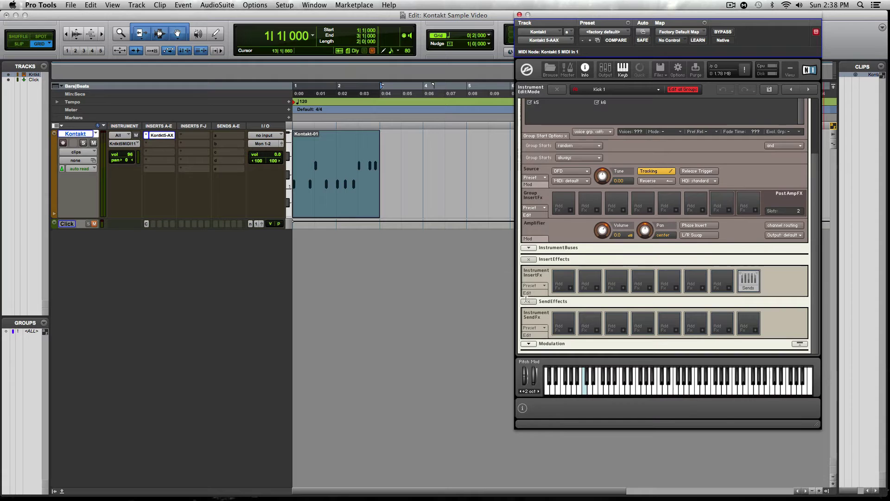
key("super+z")
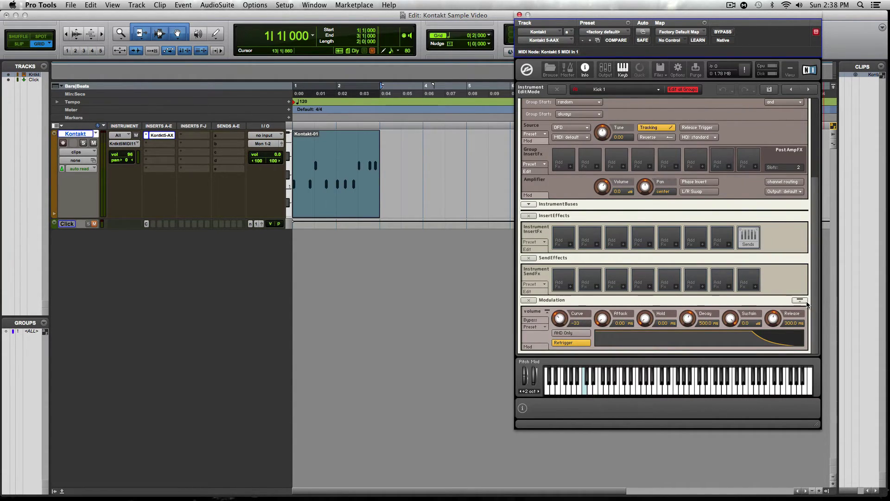
left_click(798, 301)
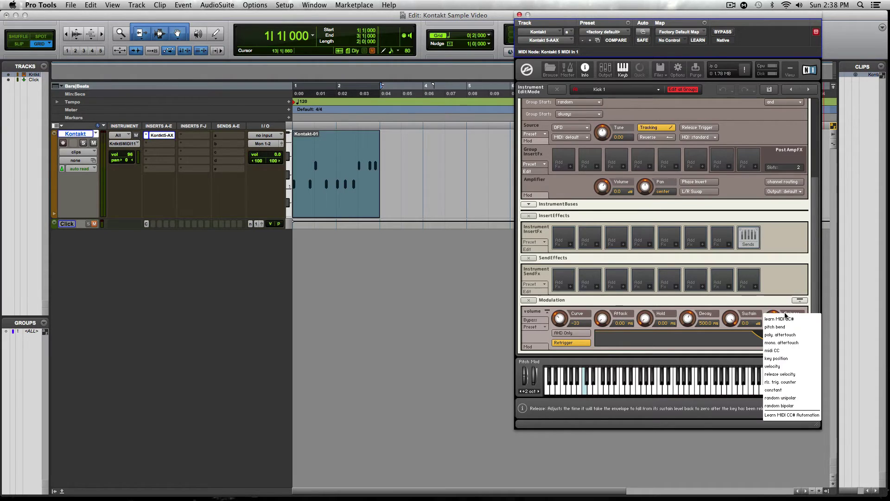
left_click(741, 313)
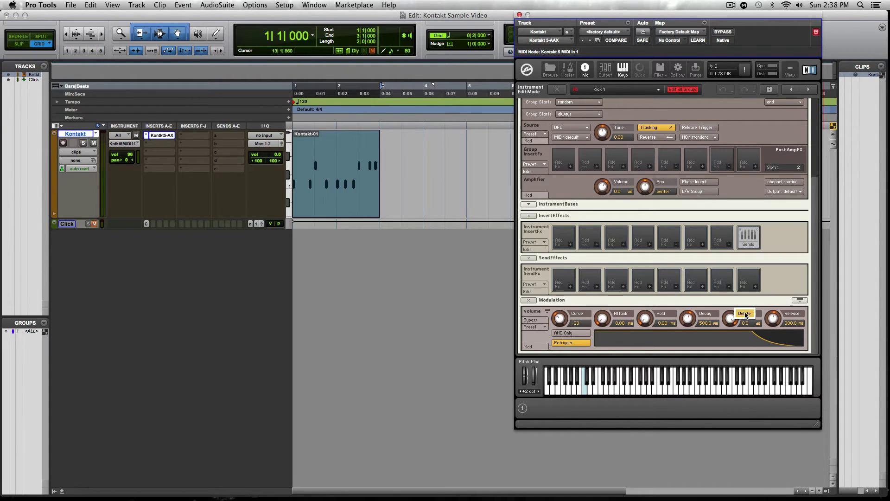
scroll(776, 282, "up", 3)
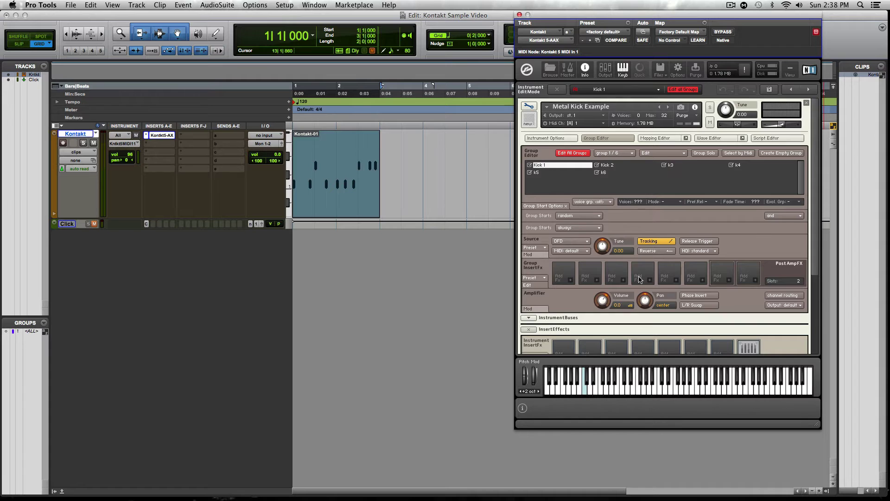
scroll(696, 306, "down", 3)
left_click(717, 308)
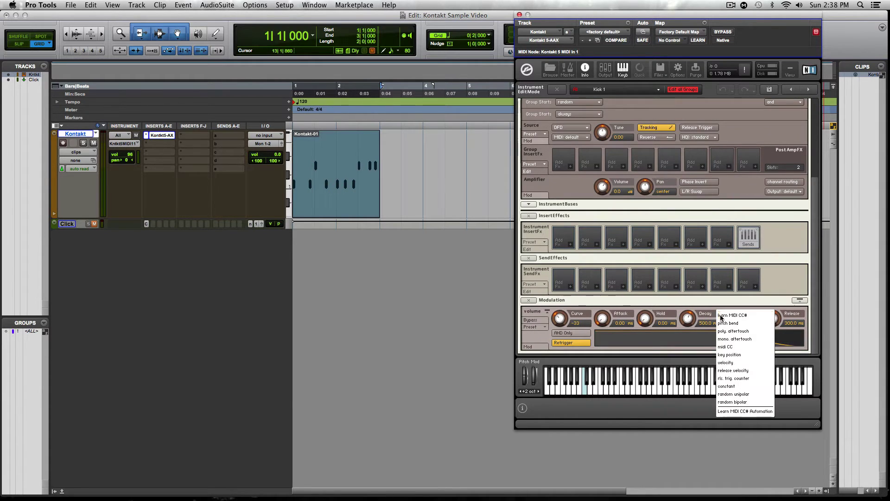
left_click(753, 331)
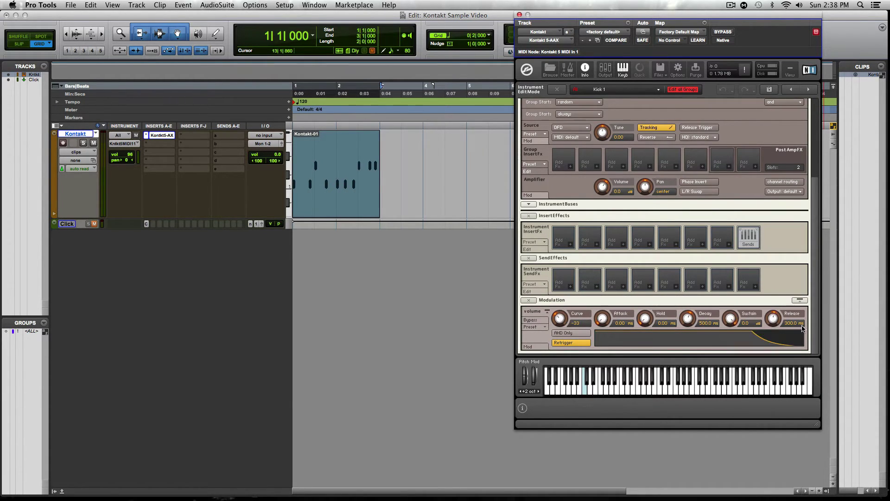
left_click(779, 312)
key("Escape")
scroll(754, 316, "up", 1)
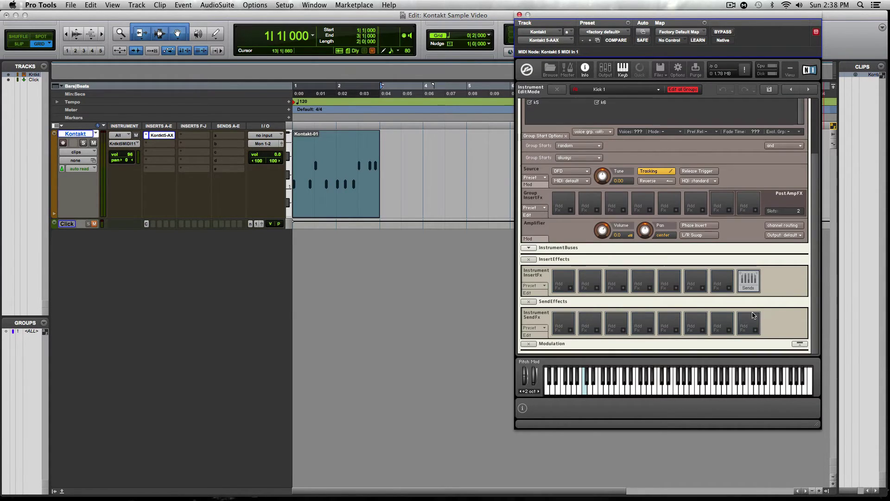
- Audition the kick with a few notes and display the amplifier's modulation section
left_click(585, 394)
left_click(585, 395)
left_click(585, 394)
left_click(534, 345)
scroll(742, 190, "up", 2)
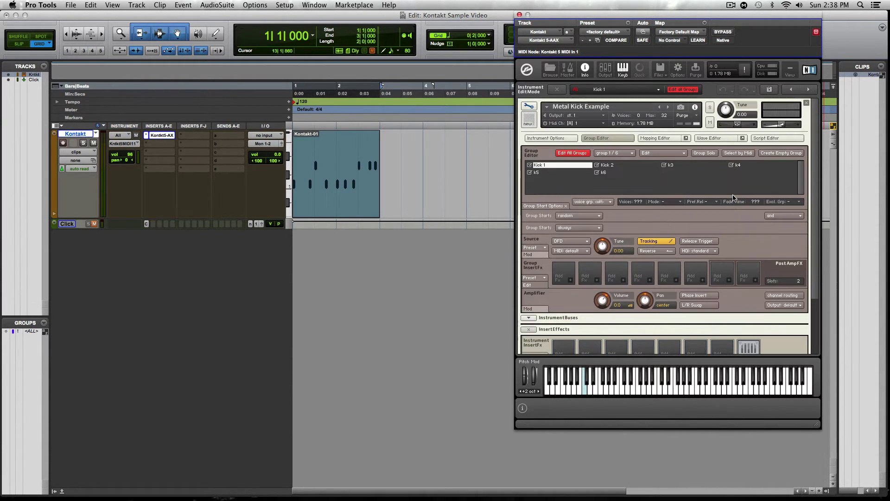
scroll(649, 241, "down", 2)
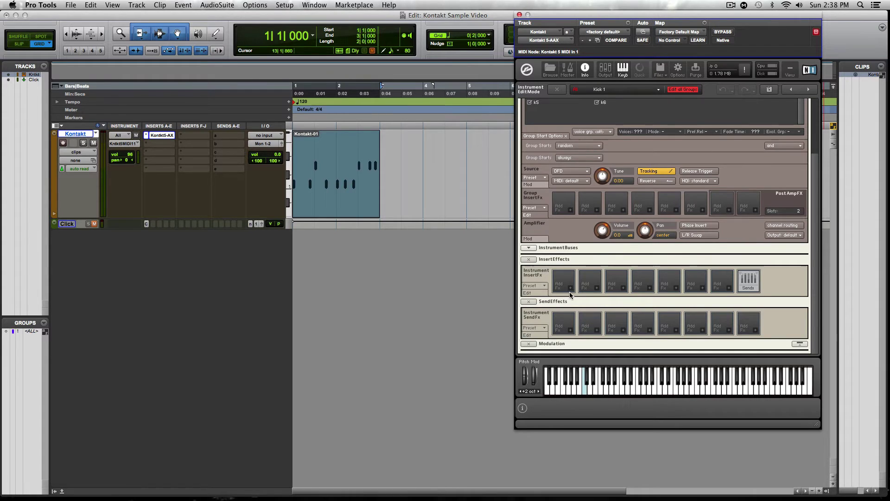
left_click(541, 238)
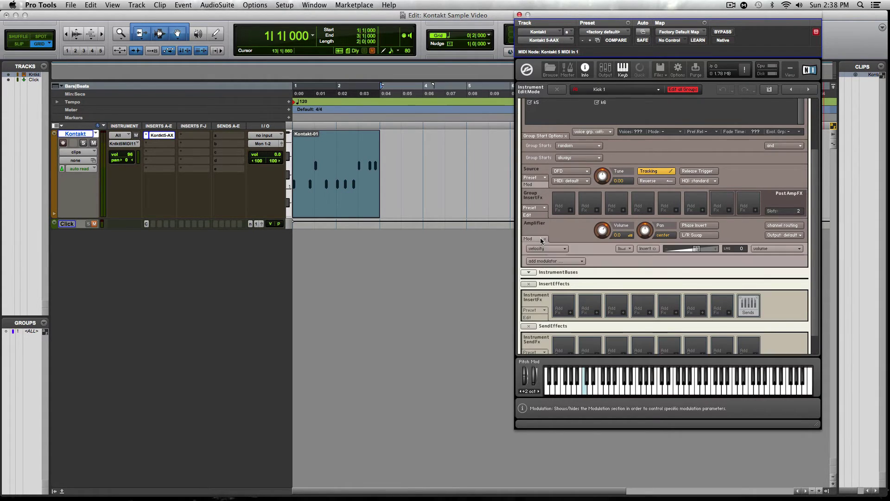
- Add an AHDSR envelope to amplifier volume alongside the existing velocity modulation
left_click(540, 249)
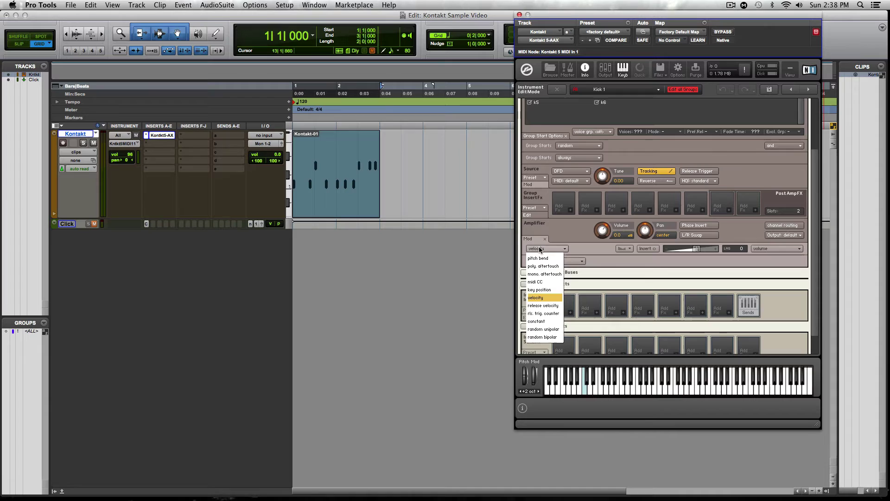
left_click(547, 250)
left_click(557, 261)
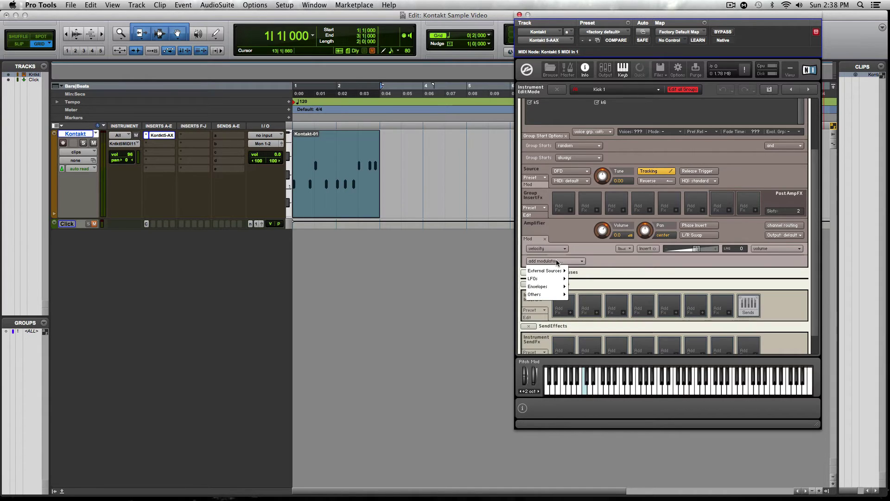
mouse_move(555, 288)
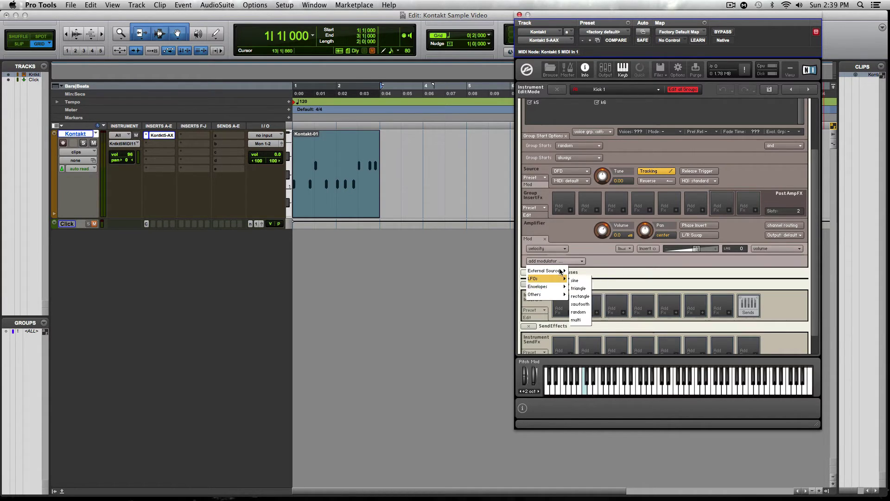
left_click(566, 243)
scroll(572, 240, "up", 3)
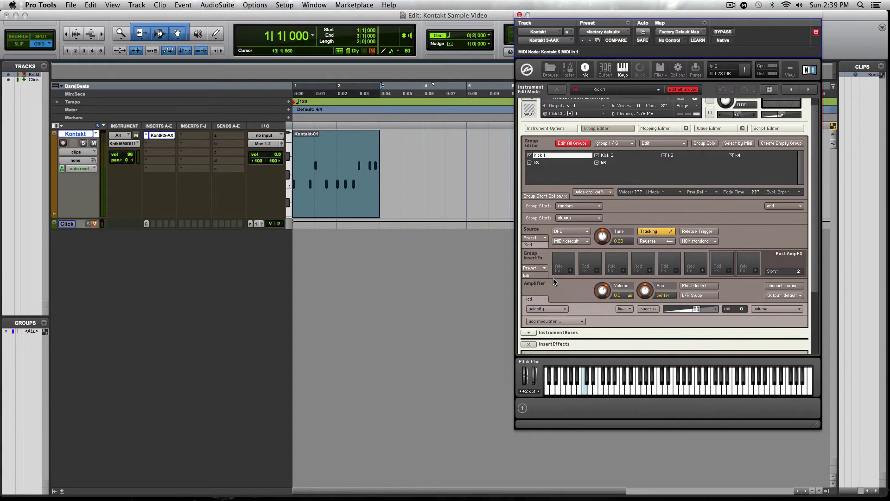
scroll(555, 282, "down", 1)
left_click(552, 313)
mouse_move(550, 338)
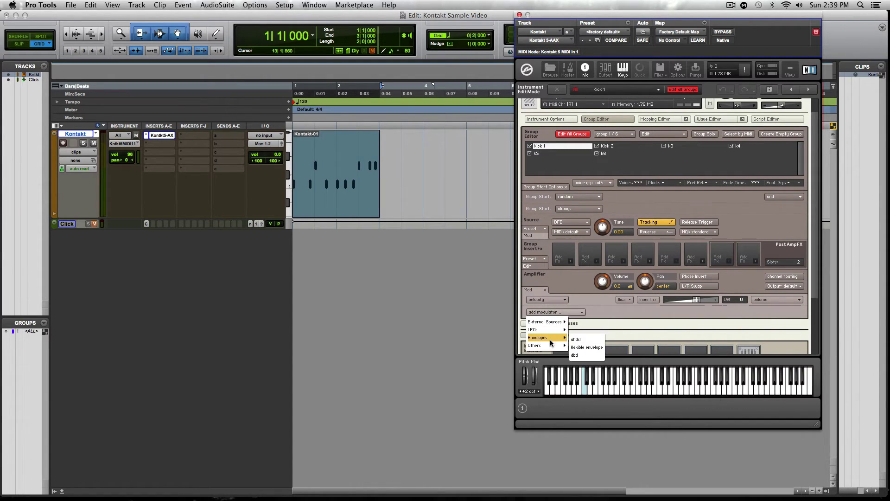
left_click(583, 338)
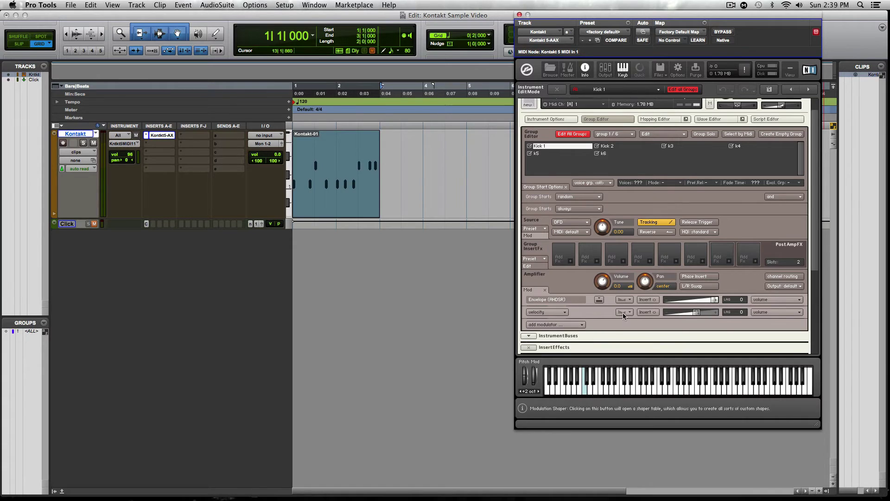
- Set the AHDSR to attack 0 ms, hold 15.0k ms, decay and release 25.0k ms, sustain 0.0 dB
scroll(623, 313, "down", 6)
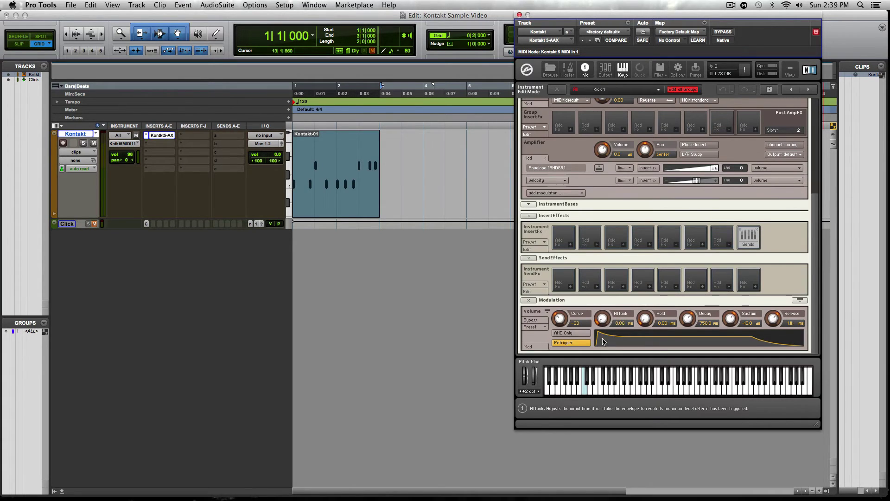
left_click_drag(604, 342, 596, 342)
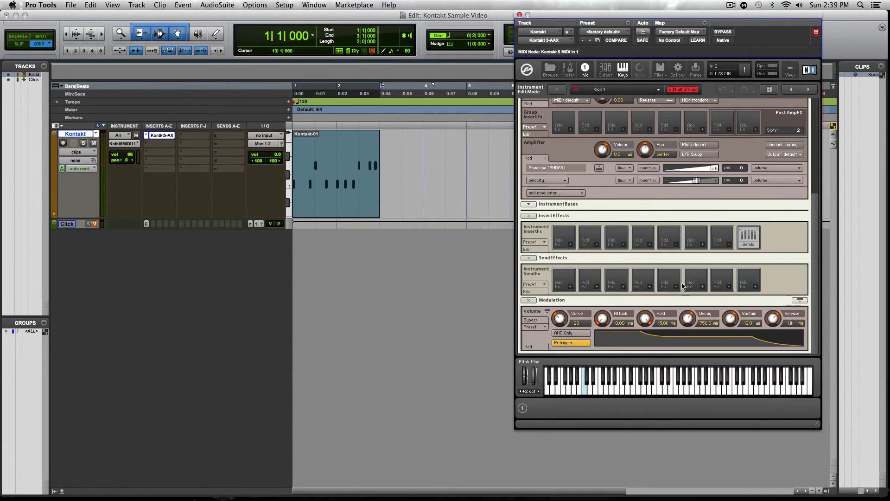
left_click_drag(643, 322, 677, 288)
left_click_drag(689, 318, 691, 278)
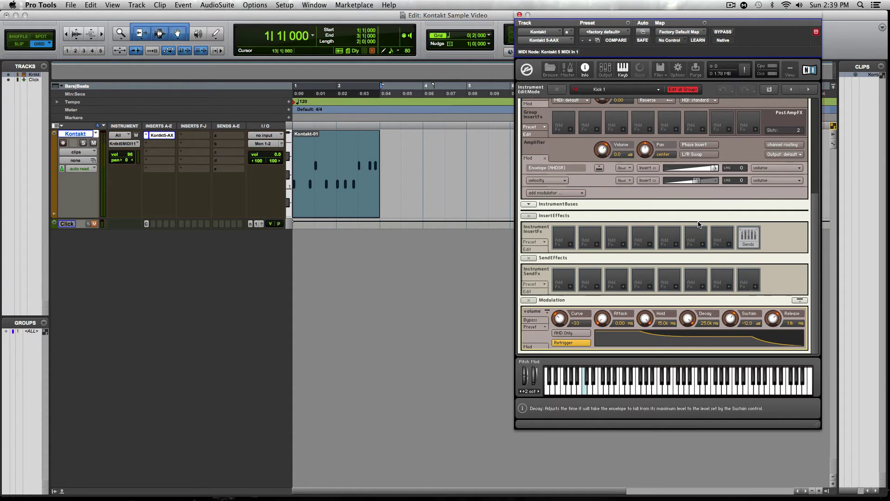
left_click_drag(731, 318, 736, 214)
left_click_drag(772, 318, 769, 264)
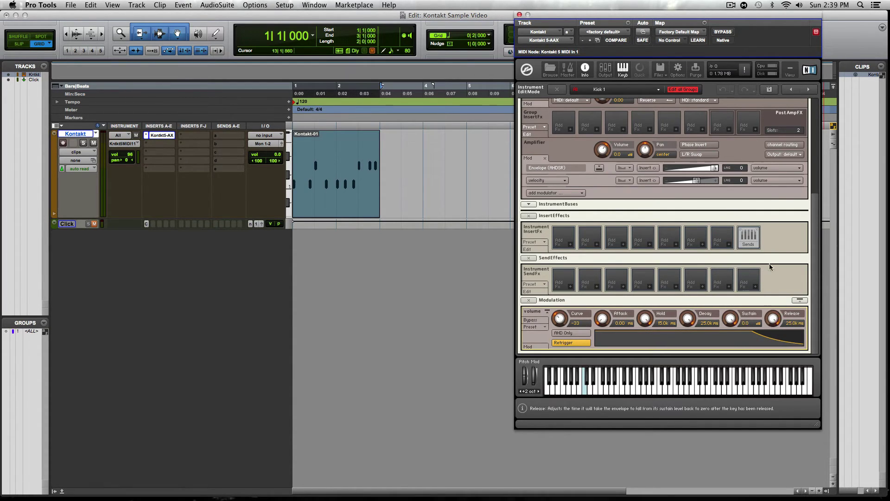
- Play the kick twice to audition the new volume envelope
left_click(584, 392)
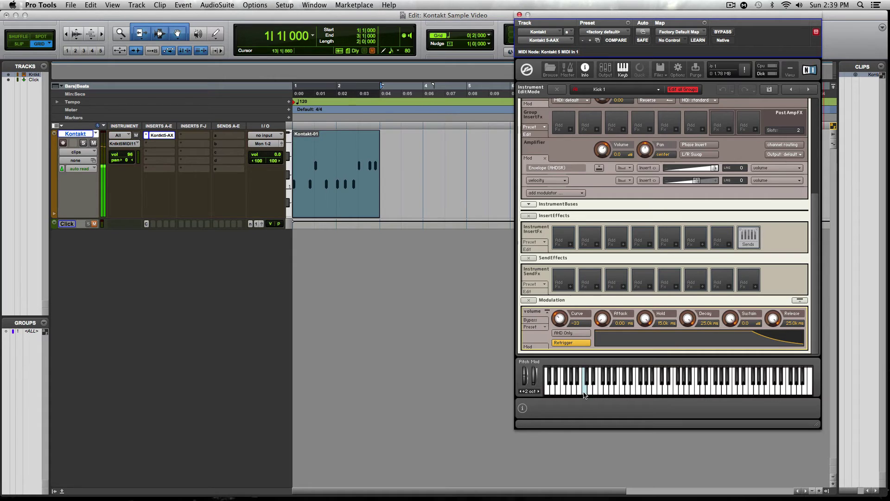
left_click(584, 393)
scroll(570, 123, "up", 5)
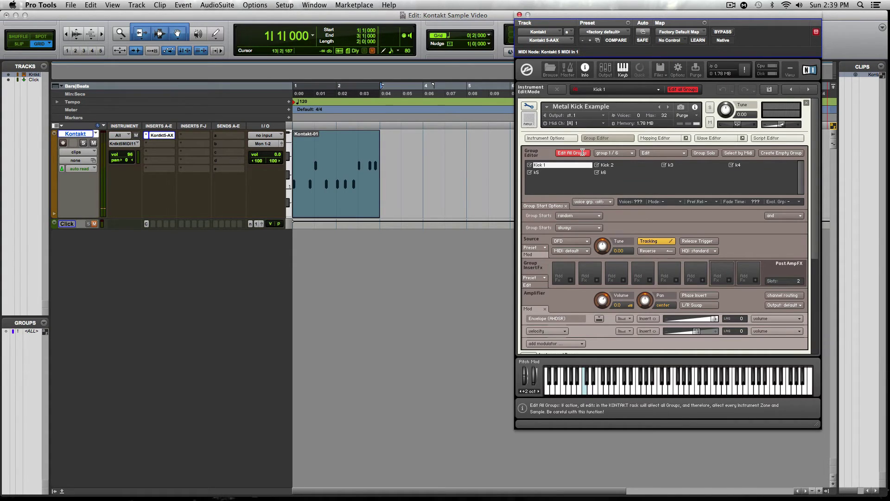
- Turn off Edit All Groups, collapse the Group Editor, exit edit mode, and play the Pro Tools session
left_click(585, 154)
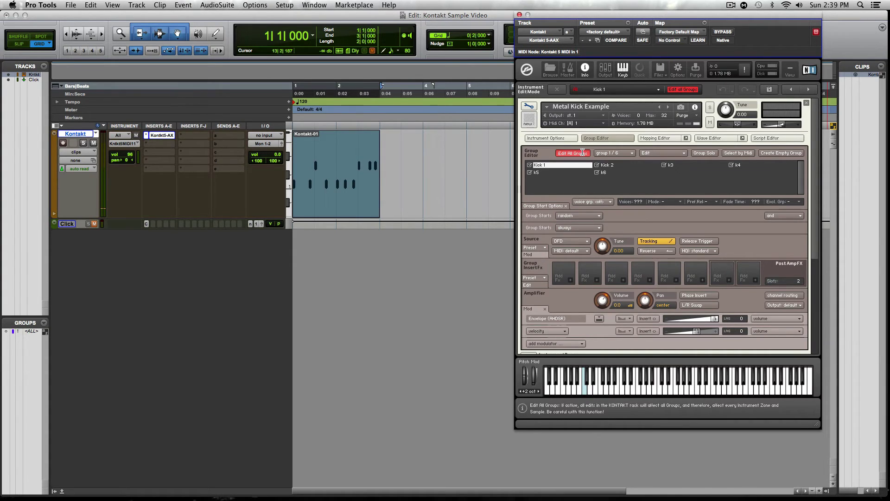
left_click(605, 138)
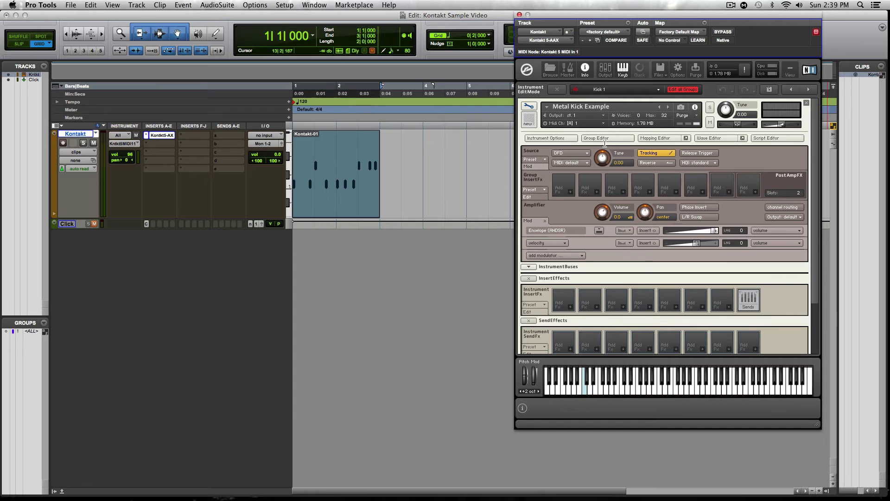
left_click(529, 106)
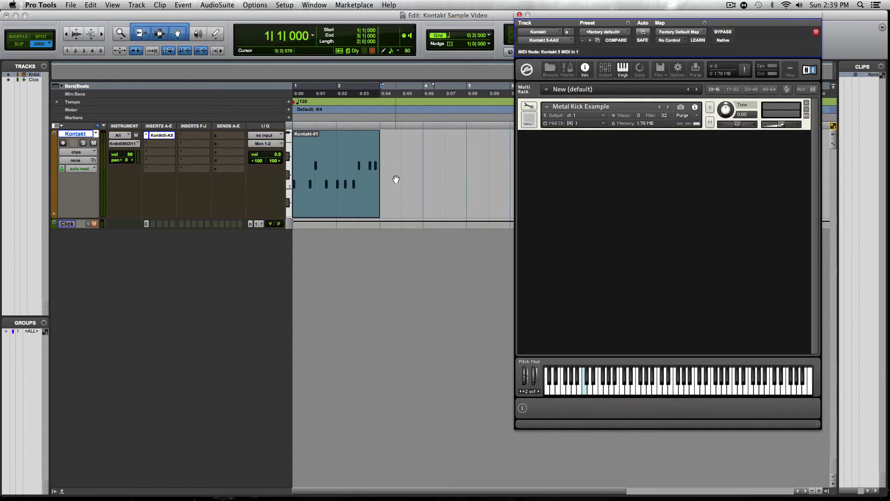
left_click(337, 208)
key("space")
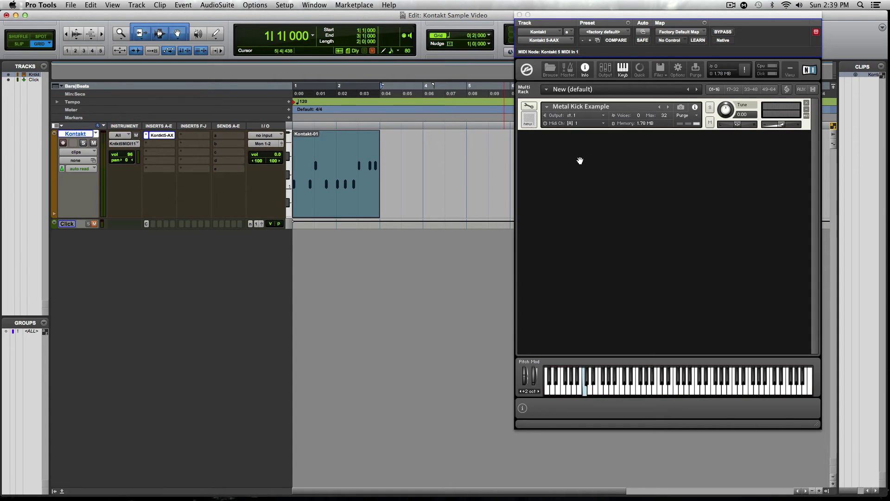
- Add a new empty instrument to the rack and name it 'Metal Snare Example'
left_click(542, 145)
double_click(535, 141)
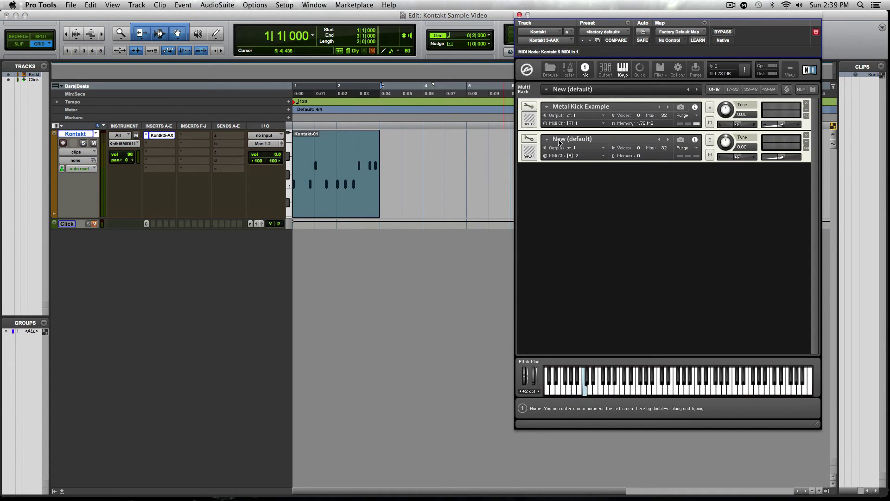
double_click(595, 140)
type("Metal Snare Example")
- Create three empty groups in edit mode and open the Mapping Editor showing selected groups only
left_click(529, 138)
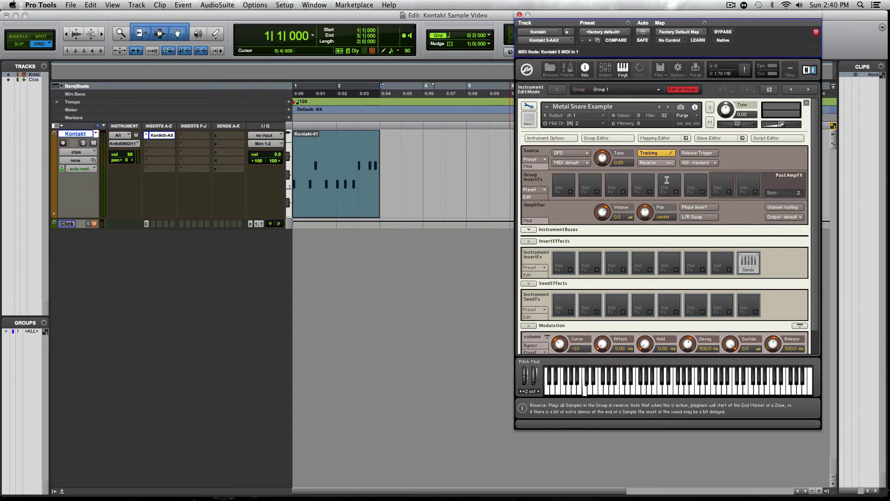
left_click(596, 138)
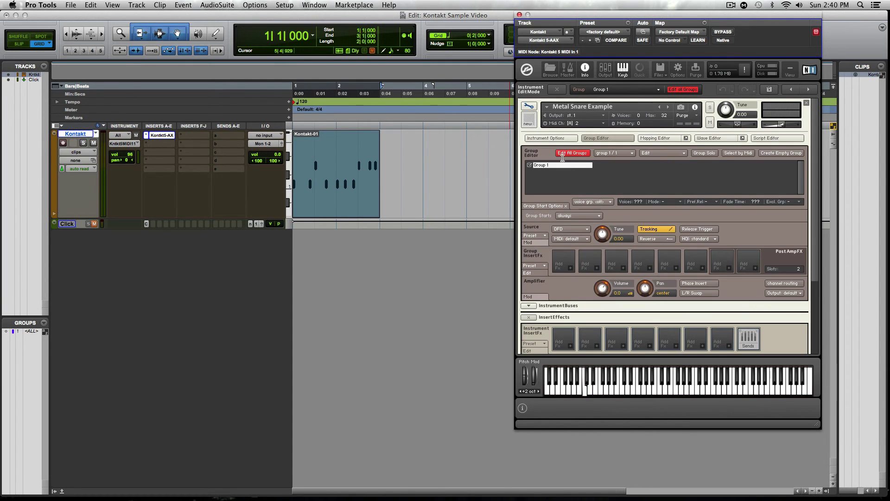
left_click(779, 155)
left_click(781, 154)
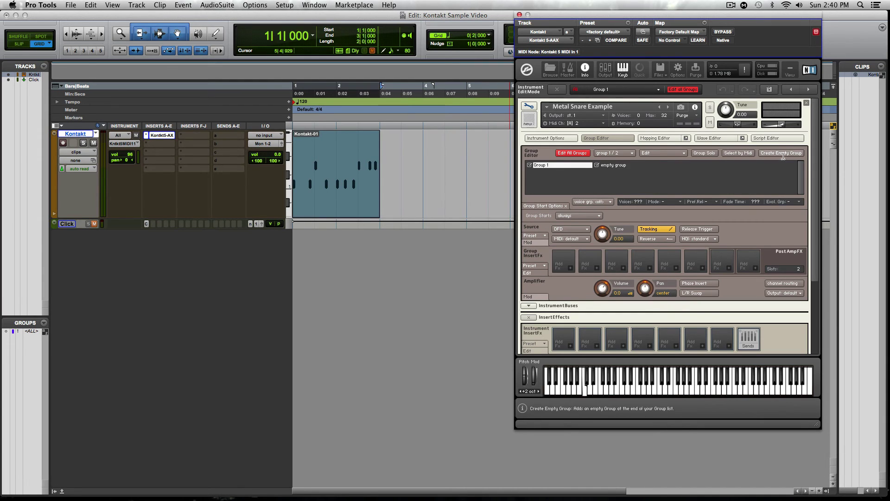
left_click(783, 153)
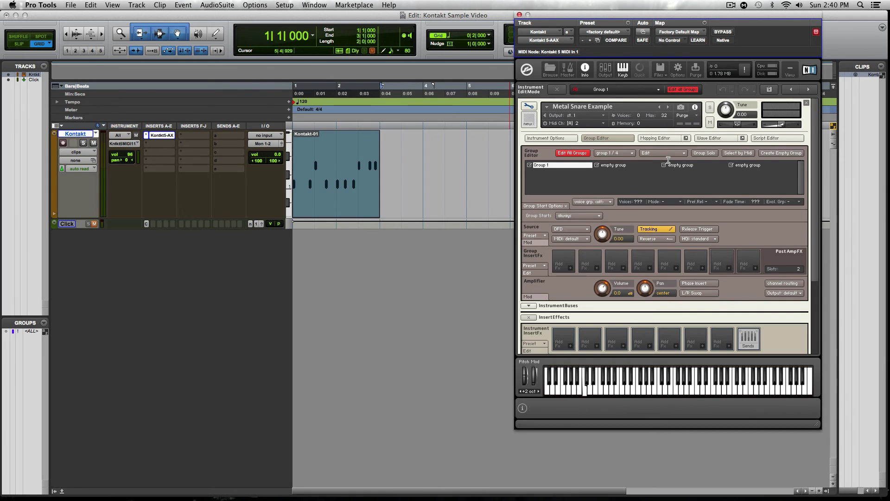
left_click(658, 138)
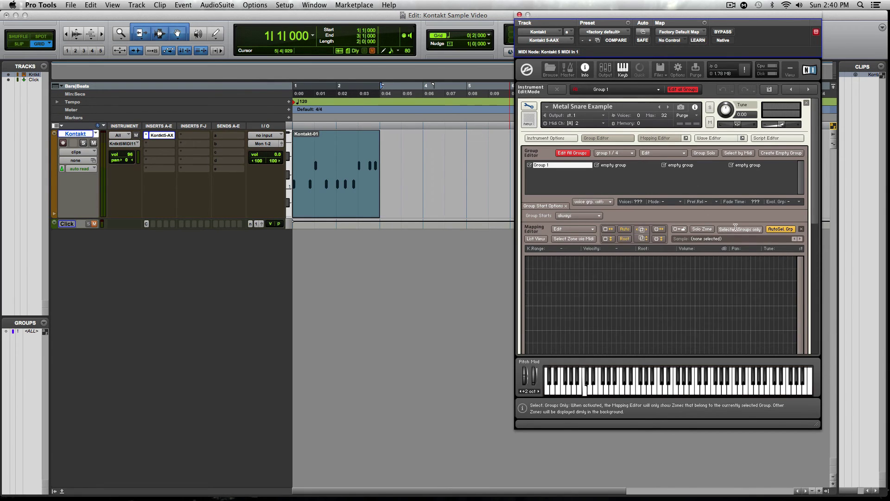
left_click(735, 228)
left_click(566, 152)
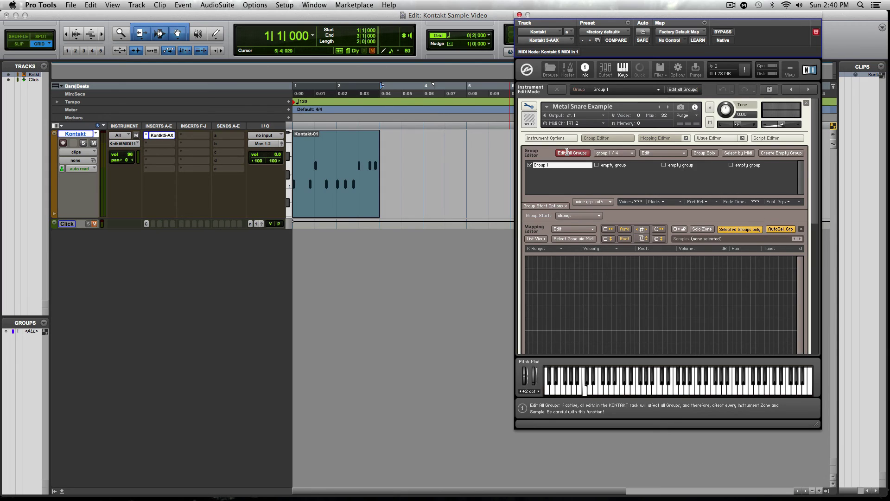
- In Finder, navigate to the TMKD_Snare1_BB14x6 > WAV folder
mouse_move(229, 499)
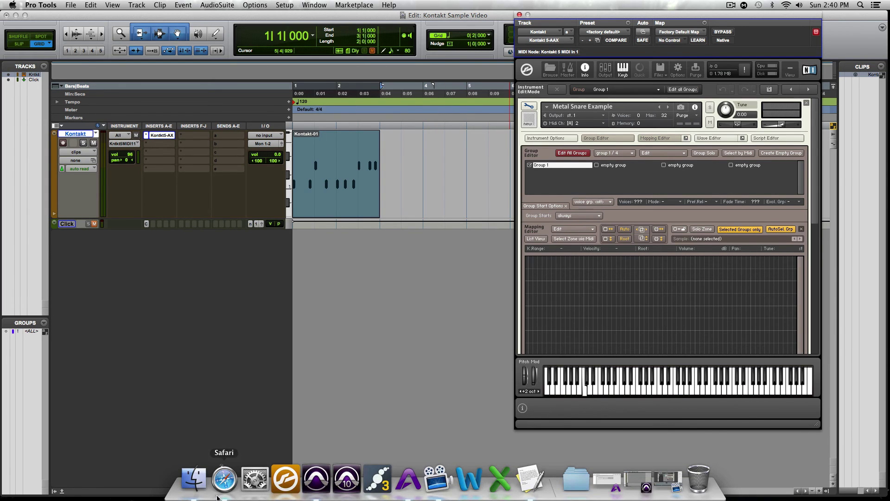
left_click(195, 485)
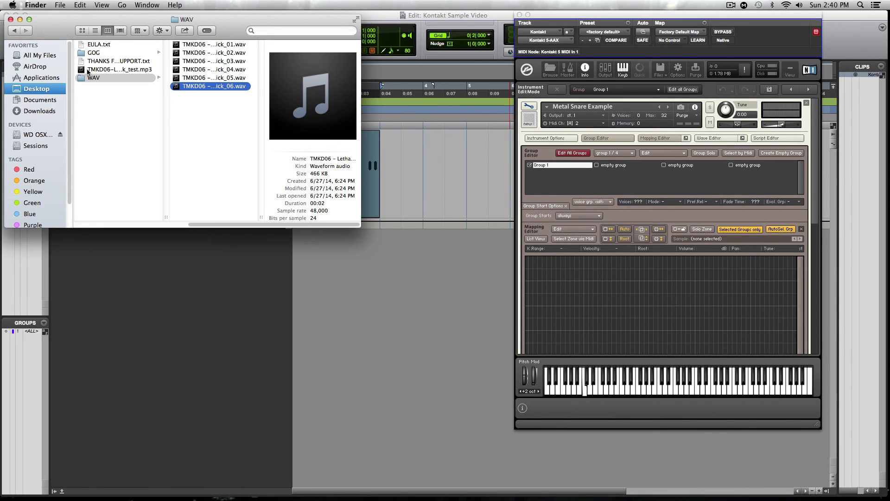
left_click(111, 79)
key("Left")
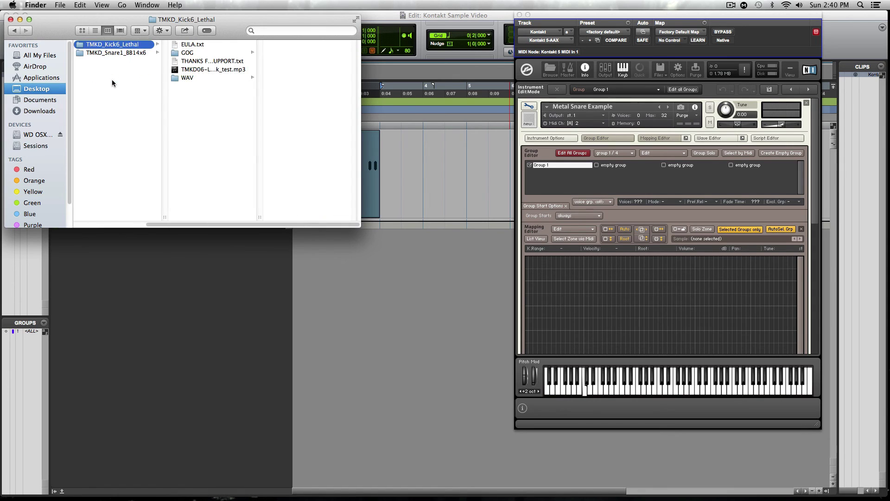
key("Down")
key("Right")
key("Down")
key("Down")
key("Down")
key("Down")
key("Down")
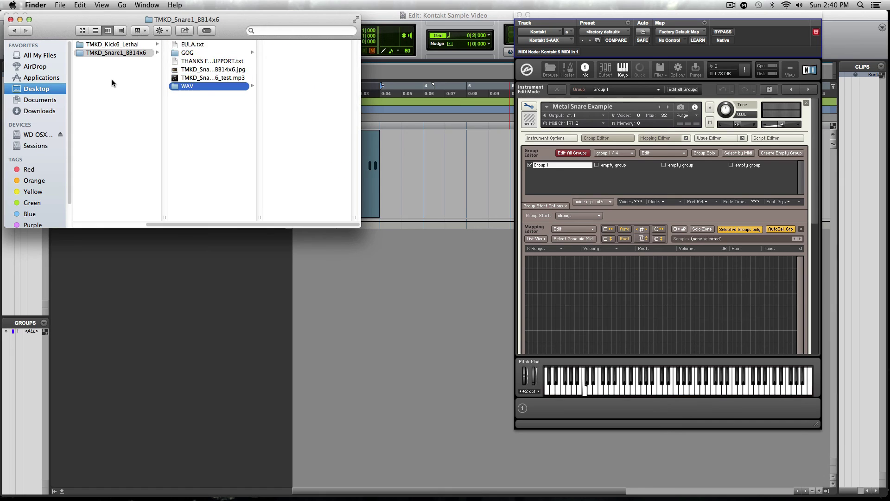
key("Right")
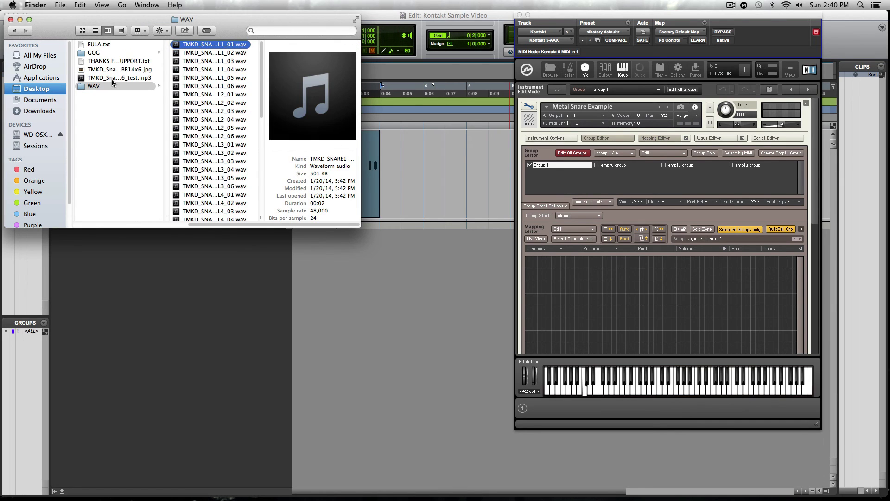
- Enlarge the Finder window and file column to browse the snare samples, then return to Pro Tools
left_click_drag(361, 227, 492, 349)
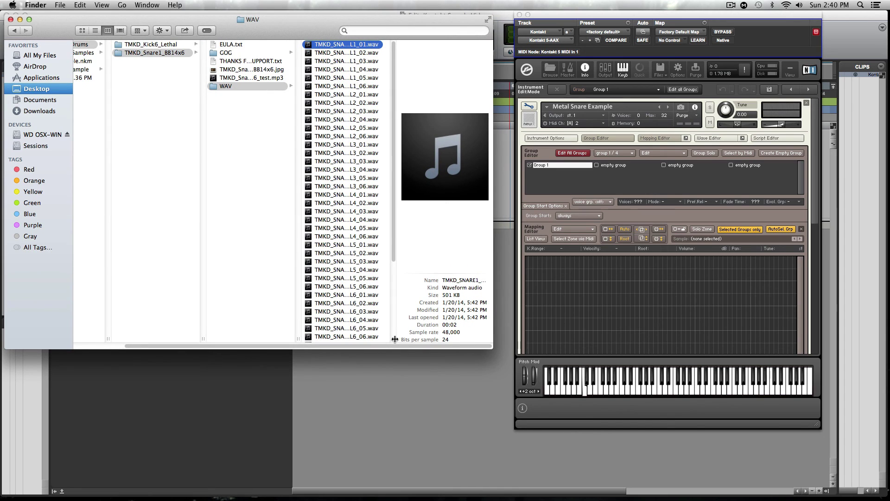
left_click_drag(395, 339, 448, 339)
scroll(373, 150, "down", 4)
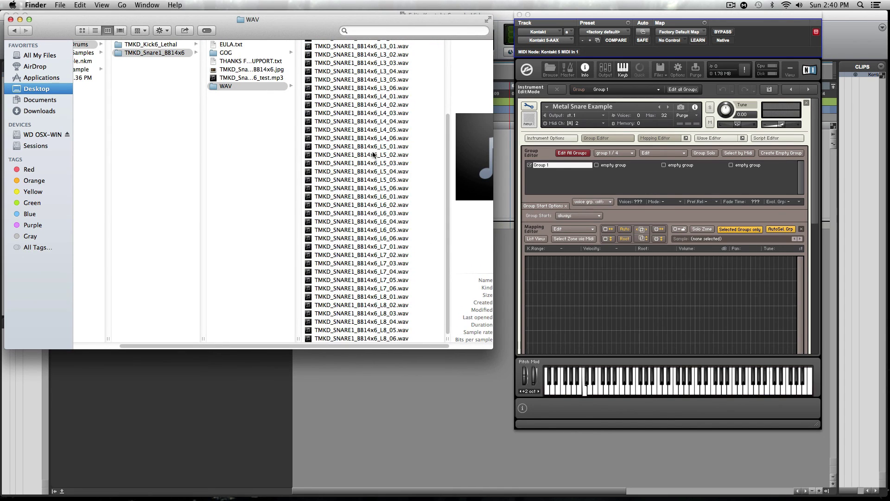
key("Down")
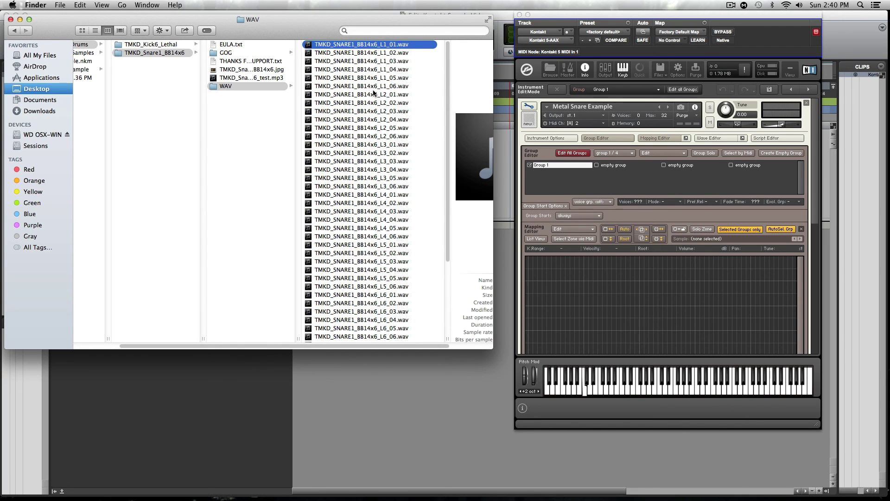
scroll(373, 93, "down", 4)
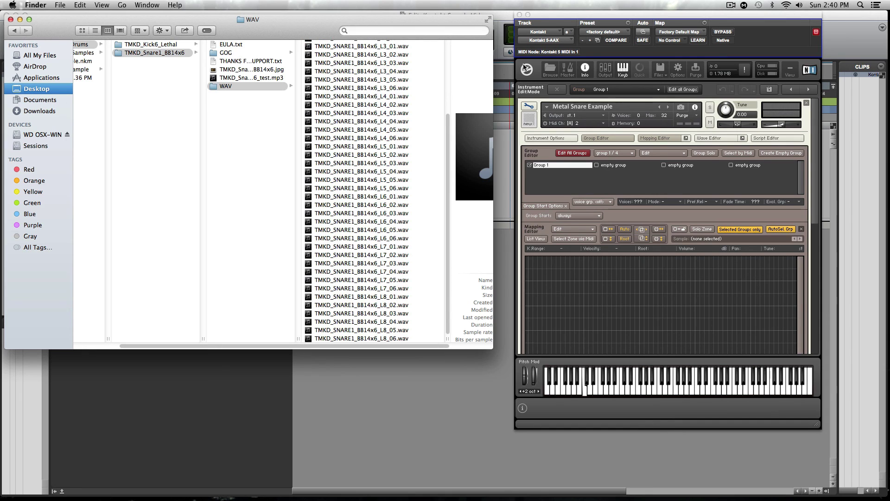
left_click(570, 20)
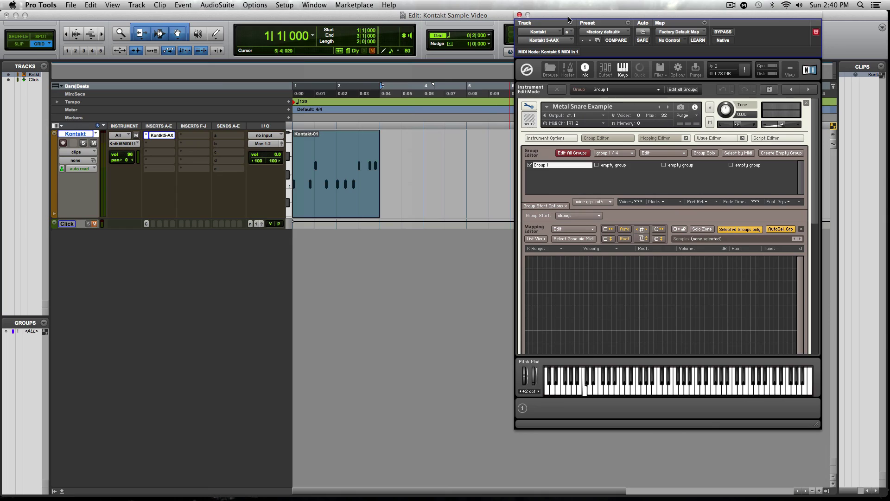